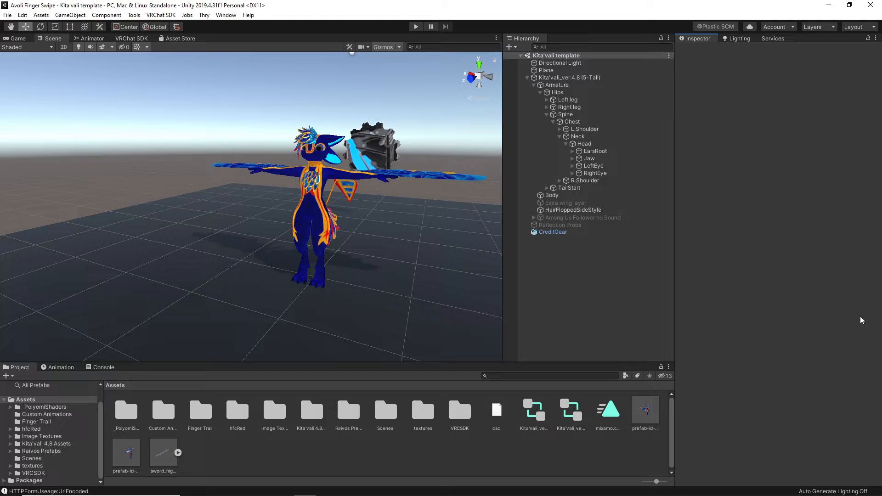
Inspect the Kita'vali avatar from several angles and review its root object's components.
{"action": "right_click_drag", "start_coordinate": [344, 217], "coordinate": [453, 231]}
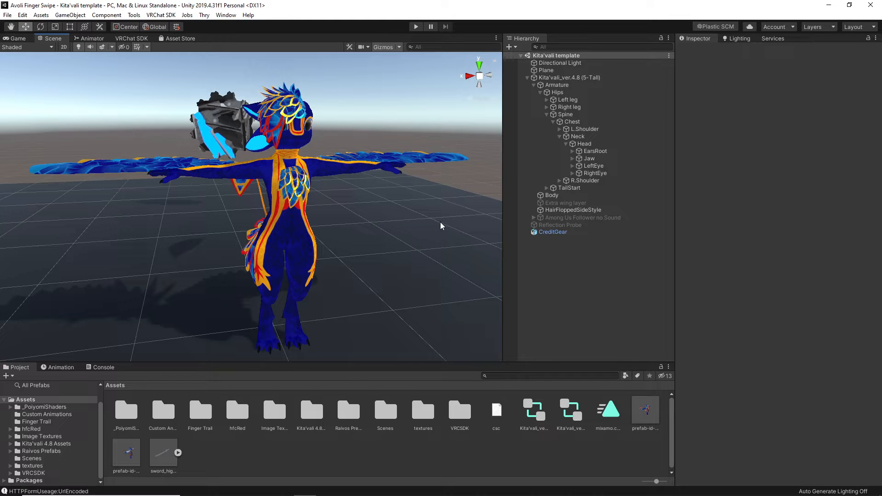
{"action": "left_click_drag", "start_coordinate": [405, 233], "coordinate": [416, 249], "text": "alt"}
{"action": "scroll", "coordinate": [400, 228], "scroll_direction": "up", "scroll_amount": 3}
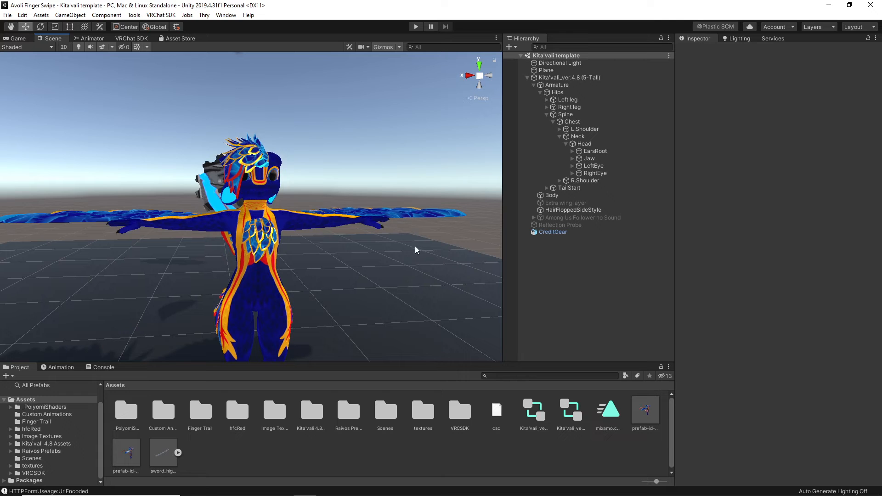
{"action": "left_click", "coordinate": [528, 77]}
{"action": "left_click", "coordinate": [559, 78]}
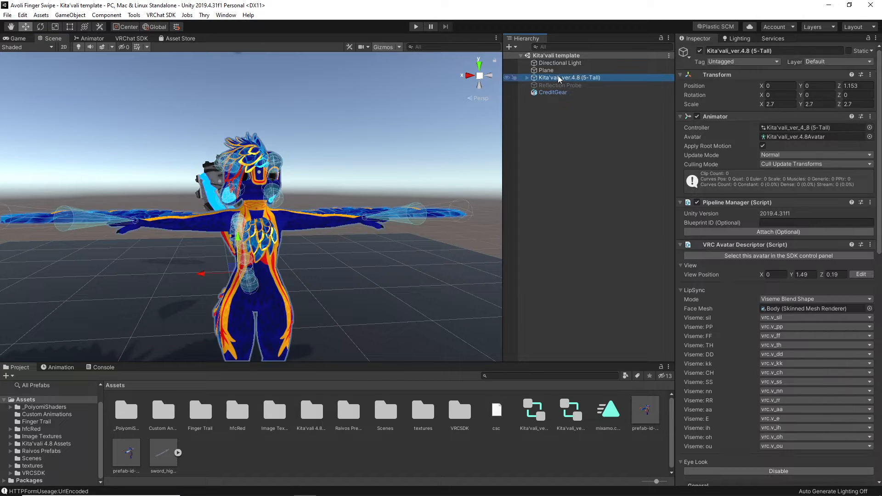
{"action": "left_click", "coordinate": [388, 131]}
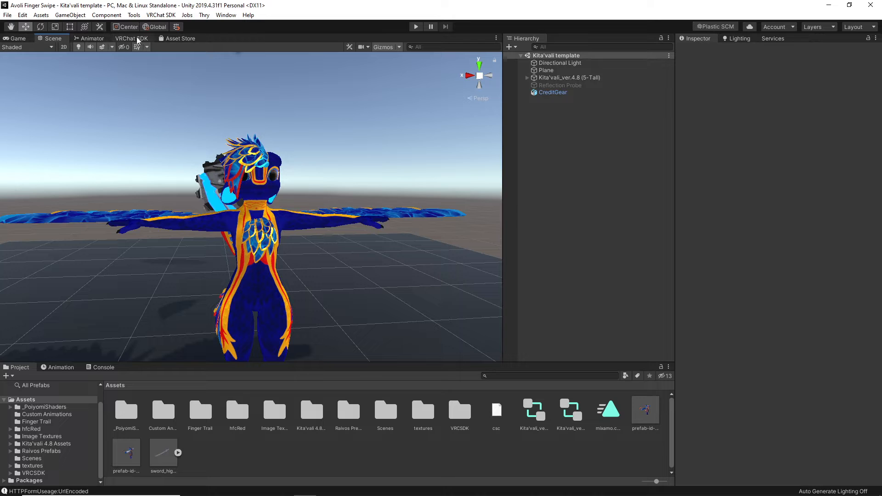
{"action": "left_click", "coordinate": [553, 79]}
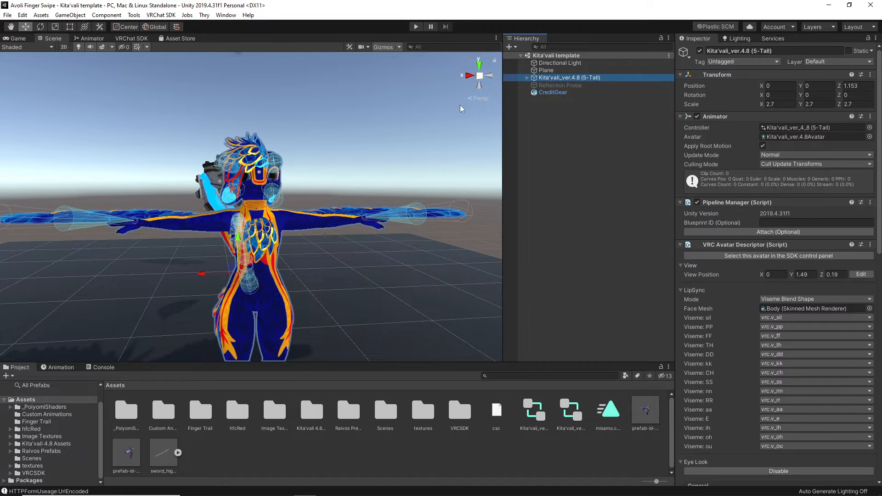
{"action": "left_click_drag", "start_coordinate": [432, 108], "coordinate": [515, 88], "text": "alt"}
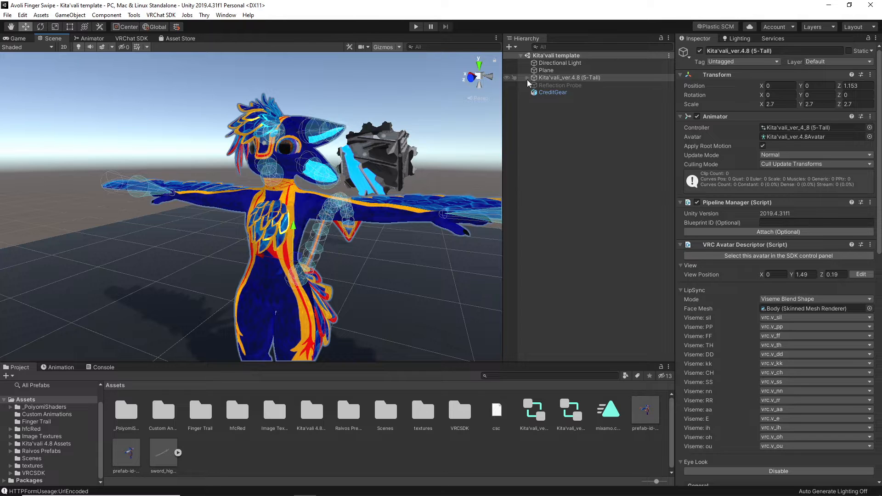
{"action": "left_click", "coordinate": [439, 164]}
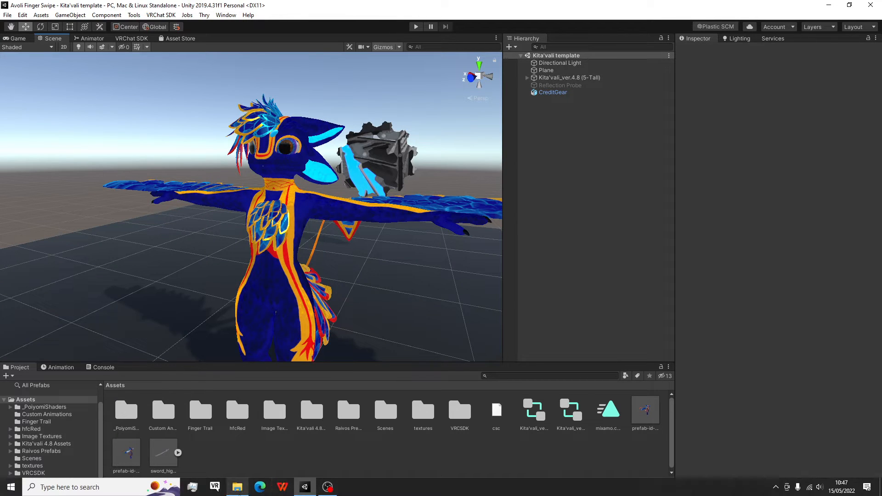
Import the Hige's Collar model and its DefaultMaterial texture images from the file folder into the project's Assets folder.
{"action": "left_click", "coordinate": [238, 441]}
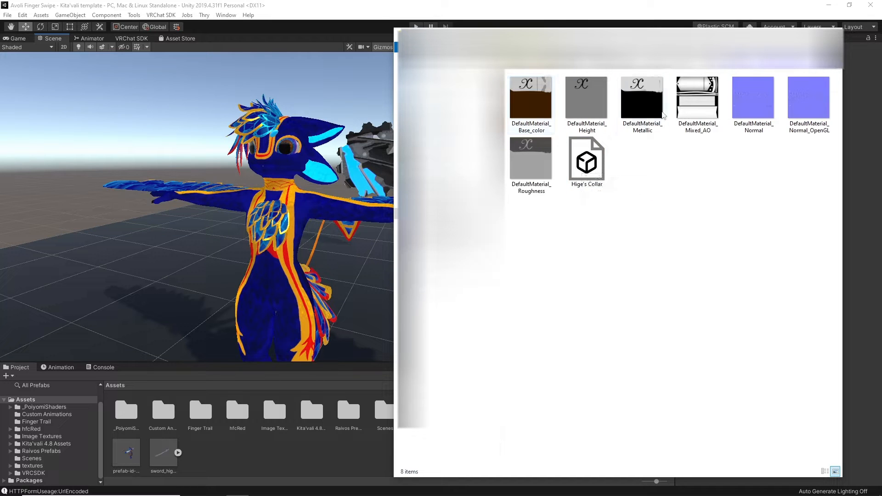
{"action": "left_click_drag", "start_coordinate": [814, 187], "coordinate": [266, 420]}
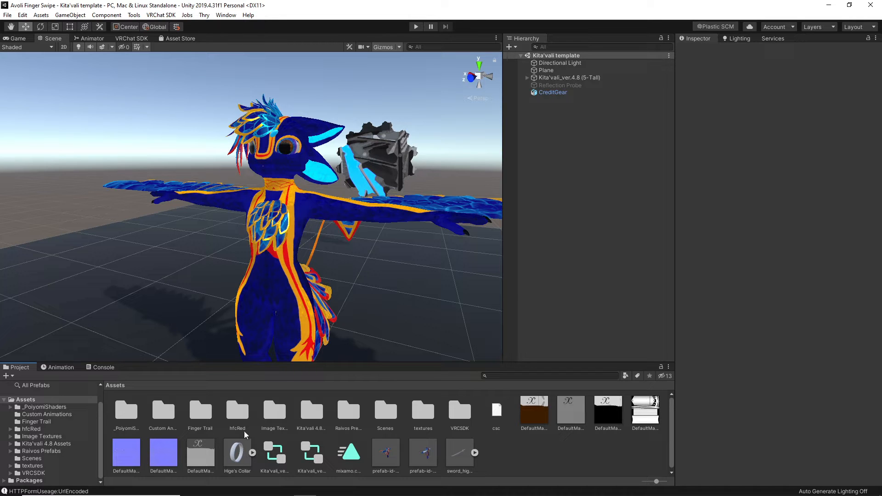
{"action": "right_click", "coordinate": [592, 473]}
{"action": "mouse_move", "coordinate": [558, 221]}
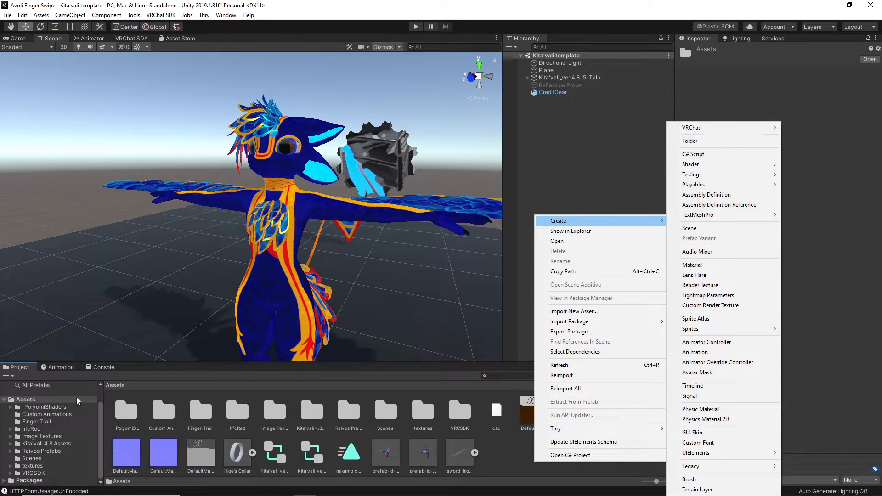
{"action": "left_click", "coordinate": [41, 403]}
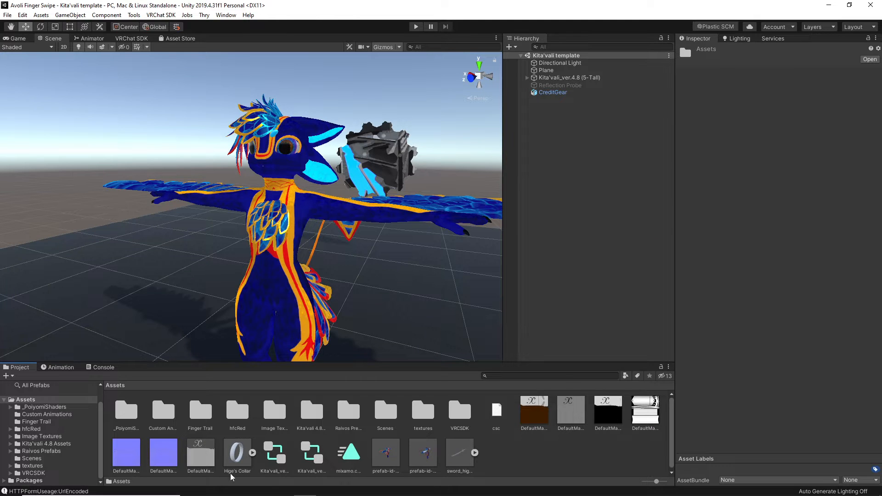
Place the Hige's Collar model in the scene on the floor behind the avatar.
{"action": "left_click", "coordinate": [236, 455]}
{"action": "left_click_drag", "start_coordinate": [237, 455], "coordinate": [368, 299]}
{"action": "scroll", "coordinate": [380, 288], "scroll_direction": "down", "scroll_amount": 5}
{"action": "right_click_drag", "start_coordinate": [380, 287], "coordinate": [312, 280]}
{"action": "middle_click_drag", "start_coordinate": [478, 264], "coordinate": [389, 255]}
{"action": "scroll", "coordinate": [388, 255], "scroll_direction": "up", "scroll_amount": 2}
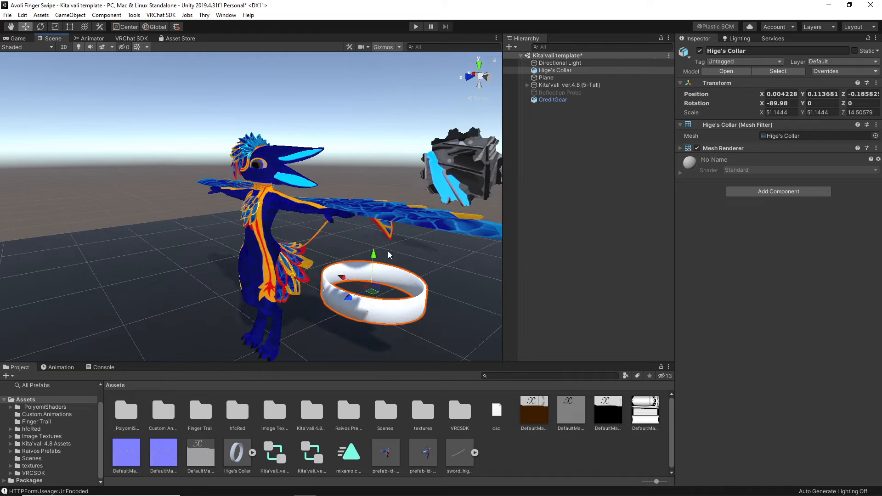
Move the collar up around the avatar's head area, to about X 0.206, Y 1.3, Z 1.24.
{"action": "scroll", "coordinate": [389, 267], "scroll_direction": "down", "scroll_amount": 3}
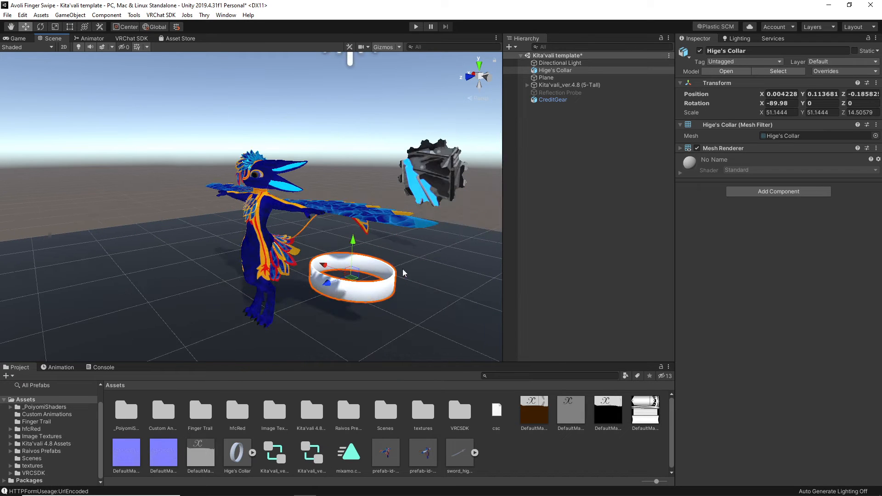
{"action": "left_click", "coordinate": [480, 66]}
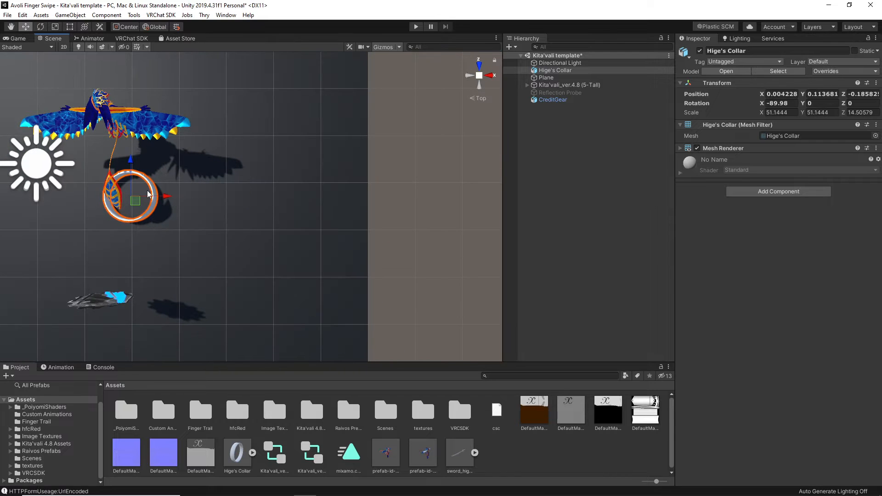
{"action": "middle_click_drag", "start_coordinate": [301, 134], "coordinate": [305, 232]}
{"action": "left_click_drag", "start_coordinate": [291, 214], "coordinate": [291, 138]}
{"action": "left_click_drag", "start_coordinate": [325, 174], "coordinate": [335, 173]}
{"action": "left_click", "coordinate": [480, 83]}
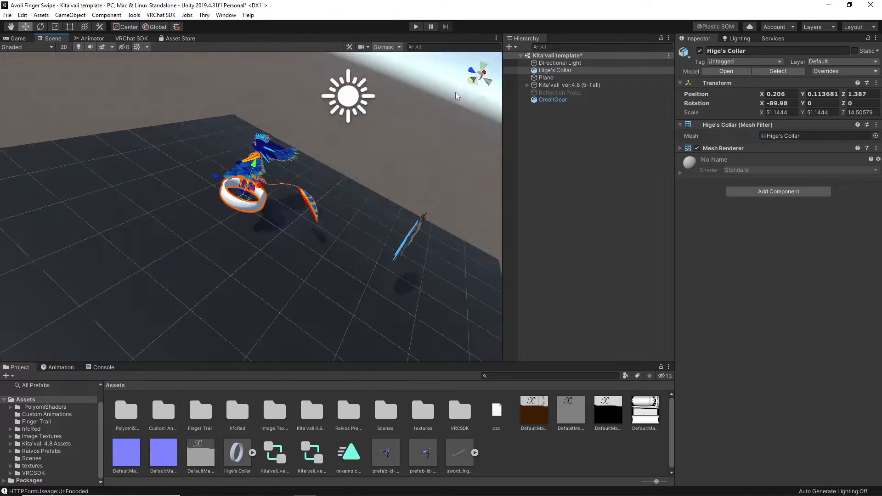
{"action": "left_click_drag", "start_coordinate": [272, 208], "coordinate": [649, 233]}
{"action": "scroll", "coordinate": [253, 178], "scroll_direction": "up", "scroll_amount": 3}
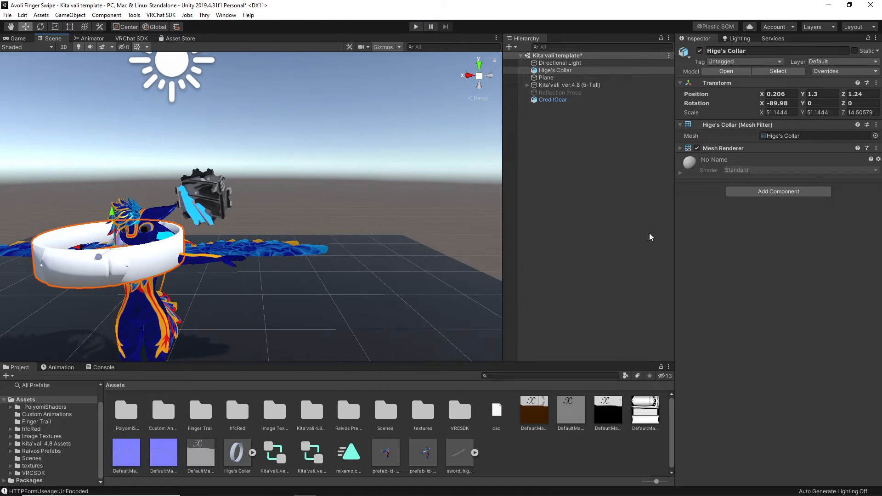
Set the collar's scale to 2 on all three axes and frame it in the scene view.
{"action": "left_click_drag", "start_coordinate": [431, 156], "coordinate": [440, 168], "text": "alt"}
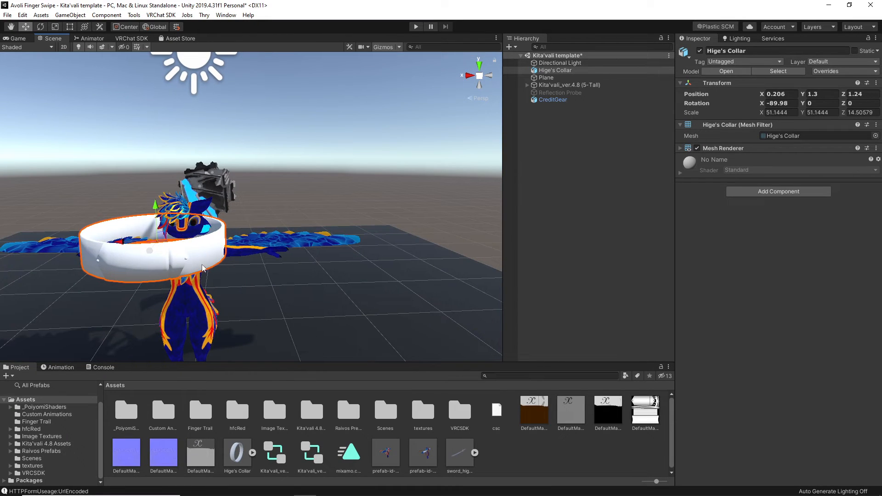
{"action": "left_click", "coordinate": [777, 112]}
{"action": "type", "text": "2"}
{"action": "key", "text": "Tab"}
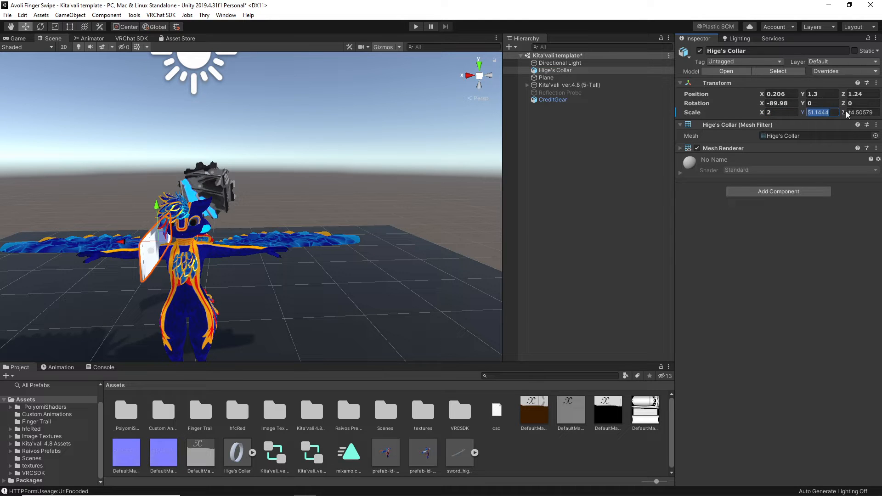
{"action": "type", "text": "2"}
{"action": "key", "text": "Tab"}
{"action": "type", "text": "2"}
{"action": "key", "text": "Return"}
{"action": "key", "text": "f"}
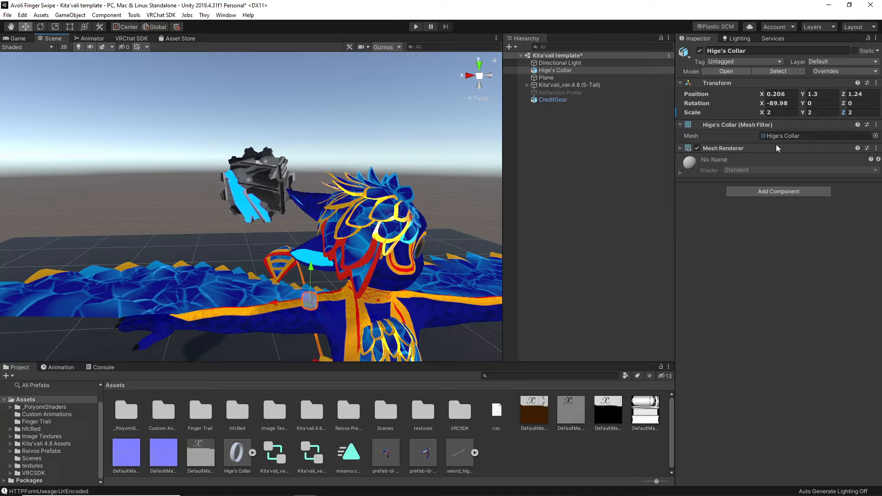
Set the collar's scale to 10 on X, 10 on Y and 3 on Z.
{"action": "left_click", "coordinate": [786, 113]}
{"action": "type", "text": "10"}
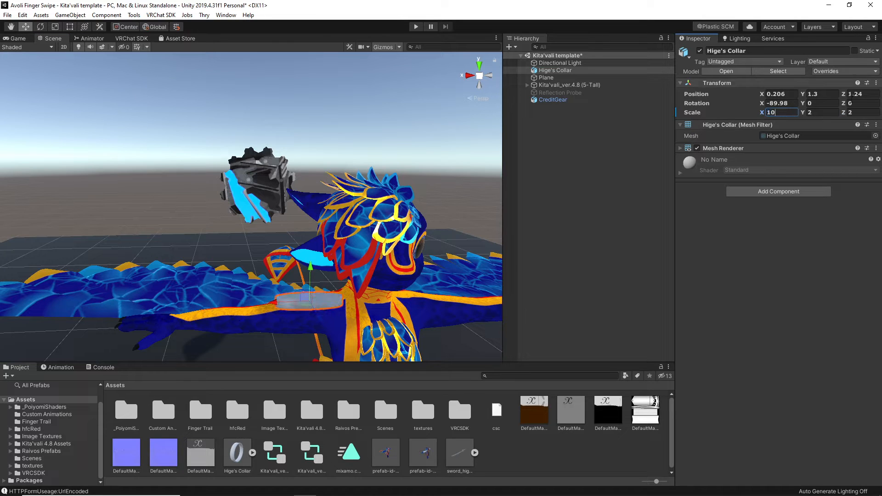
{"action": "left_click", "coordinate": [814, 113]}
{"action": "type", "text": "10"}
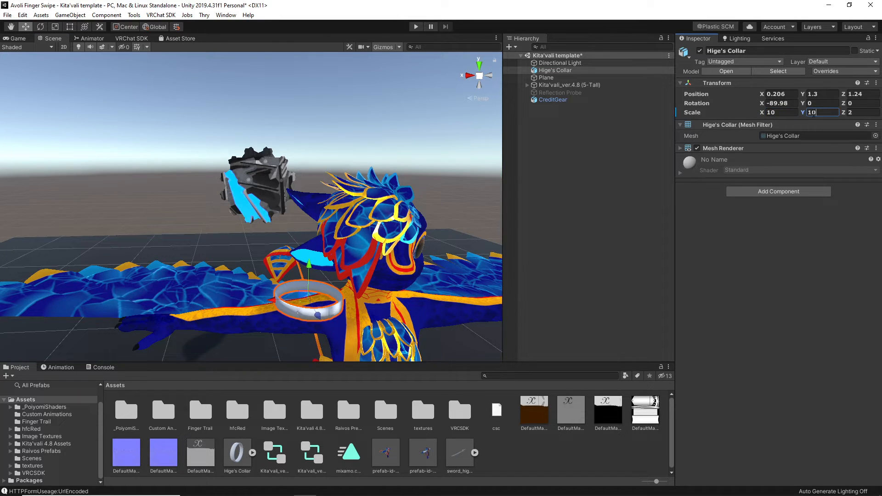
{"action": "left_click", "coordinate": [857, 113]}
{"action": "type", "text": "3"}
Position the collar around the avatar's neck at about X 0.005, Y 1.316, Z 1.213.
{"action": "left_click_drag", "start_coordinate": [239, 216], "coordinate": [301, 216], "text": "alt"}
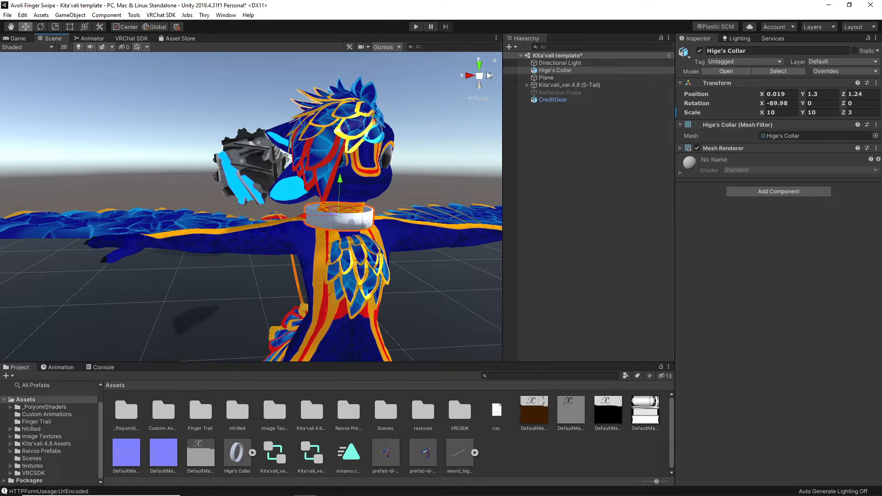
{"action": "right_click_drag", "start_coordinate": [427, 131], "coordinate": [335, 168]}
{"action": "left_click", "coordinate": [479, 85]}
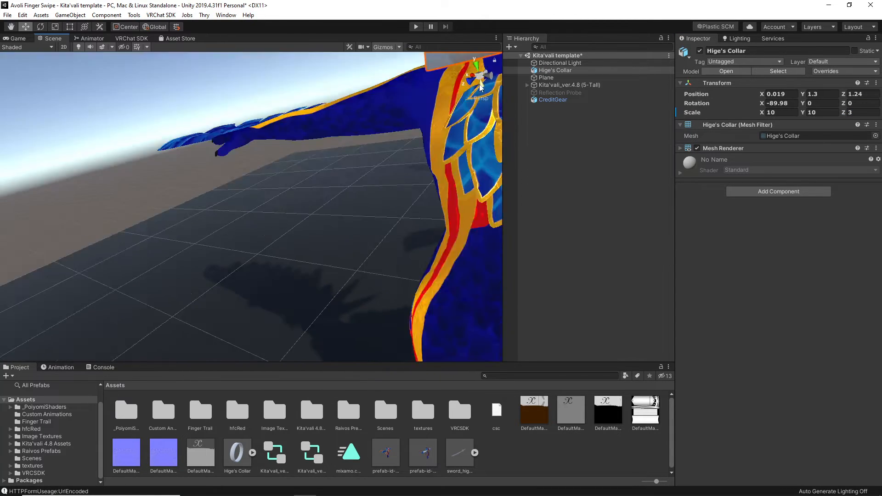
{"action": "left_click", "coordinate": [478, 85]}
{"action": "middle_click_drag", "start_coordinate": [435, 104], "coordinate": [271, 224]}
{"action": "left_click_drag", "start_coordinate": [280, 214], "coordinate": [385, 281]}
{"action": "scroll", "coordinate": [317, 313], "scroll_direction": "up", "scroll_amount": 8}
{"action": "left_click_drag", "start_coordinate": [365, 225], "coordinate": [343, 220]}
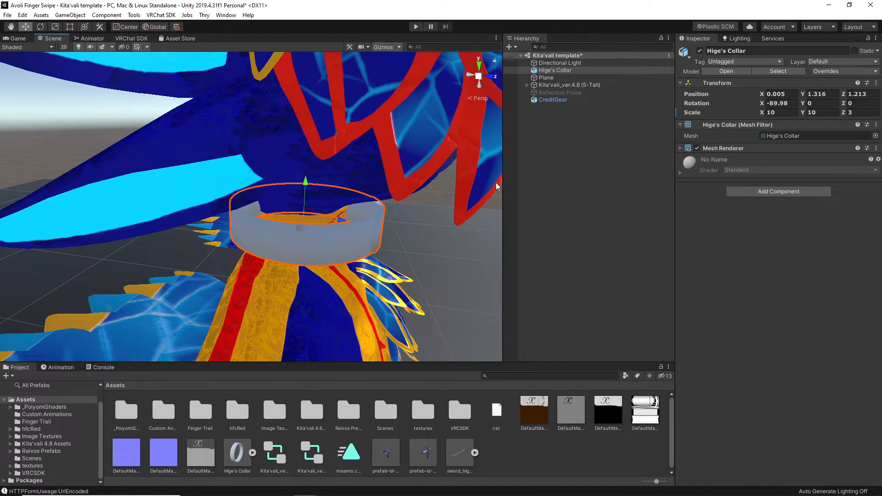
Set the collar's scale to 8 on X, 8 on Y and 2 on Z to fit the neck.
{"action": "left_click", "coordinate": [778, 113]}
{"action": "type", "text": "8"}
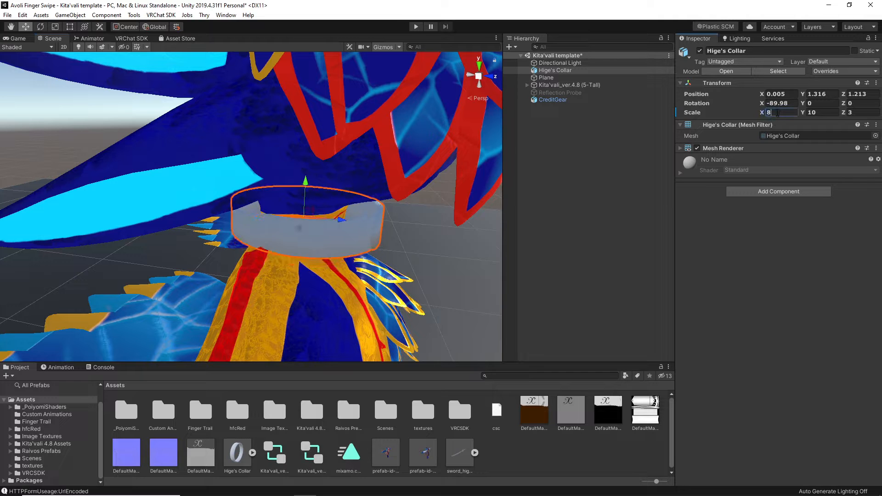
{"action": "left_click", "coordinate": [820, 113]}
{"action": "type", "text": "8"}
{"action": "key", "text": "Return"}
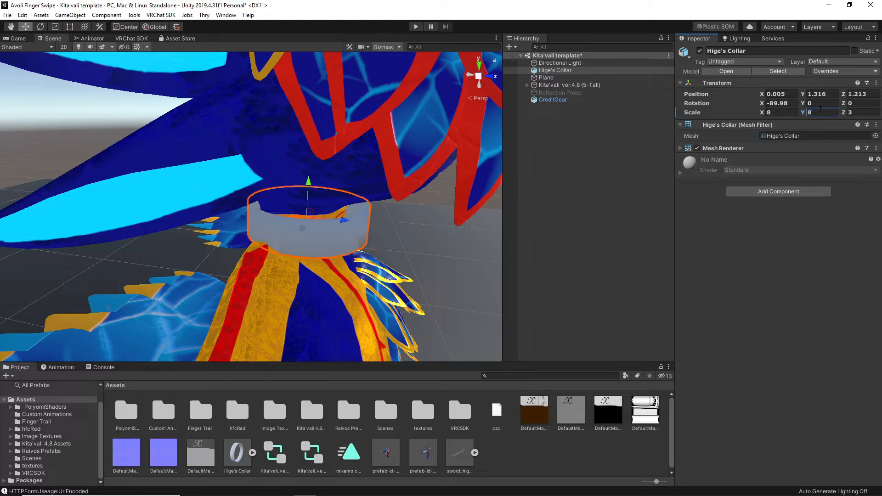
{"action": "left_click_drag", "start_coordinate": [372, 230], "coordinate": [322, 202], "text": "alt"}
{"action": "left_click", "coordinate": [864, 112]}
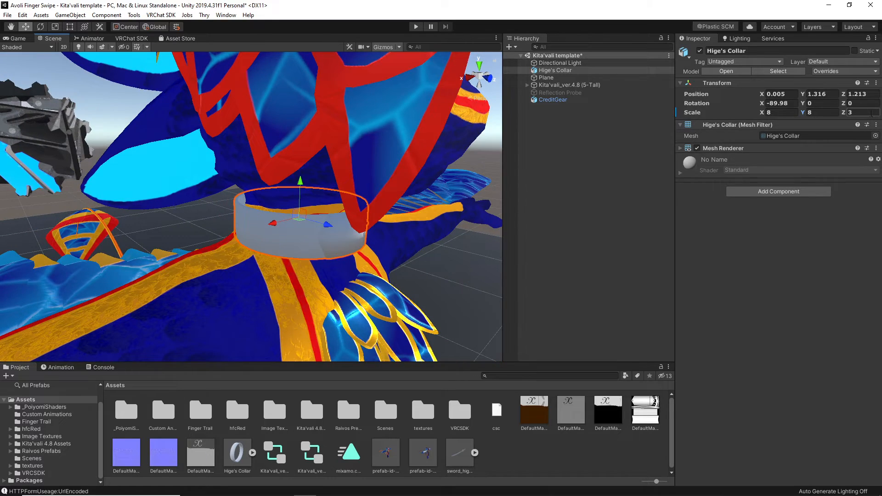
{"action": "type", "text": "2"}
{"action": "key", "text": "Return"}
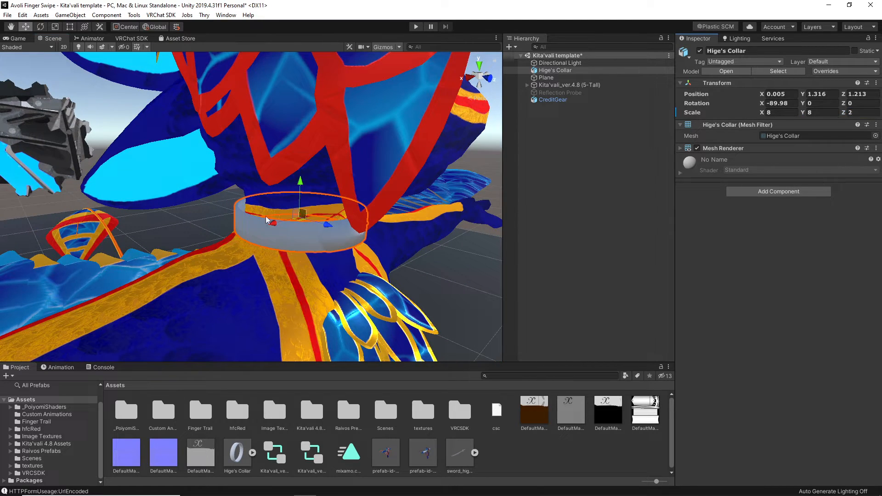
Adjust the collar's position on the neck to about Y 1.321, Z 1.199.
{"action": "left_click_drag", "start_coordinate": [257, 216], "coordinate": [150, 231], "text": "alt"}
{"action": "right_click_drag", "start_coordinate": [150, 231], "coordinate": [239, 220]}
{"action": "left_click_drag", "start_coordinate": [258, 208], "coordinate": [276, 201]}
{"action": "right_click_drag", "start_coordinate": [275, 201], "coordinate": [392, 224]}
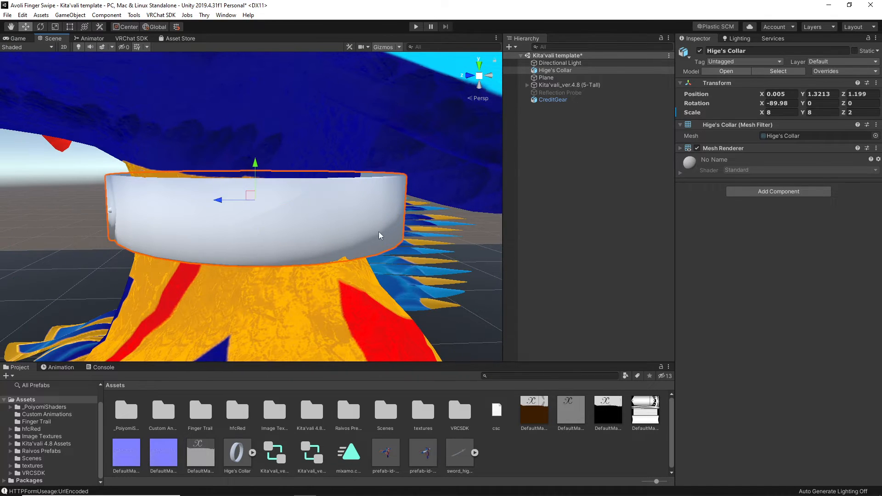
Tilt the collar to an X rotation of about -83.5 and reduce its Z scale to about 1.7.
{"action": "key", "text": "e"}
{"action": "left_click_drag", "start_coordinate": [238, 183], "coordinate": [229, 187]}
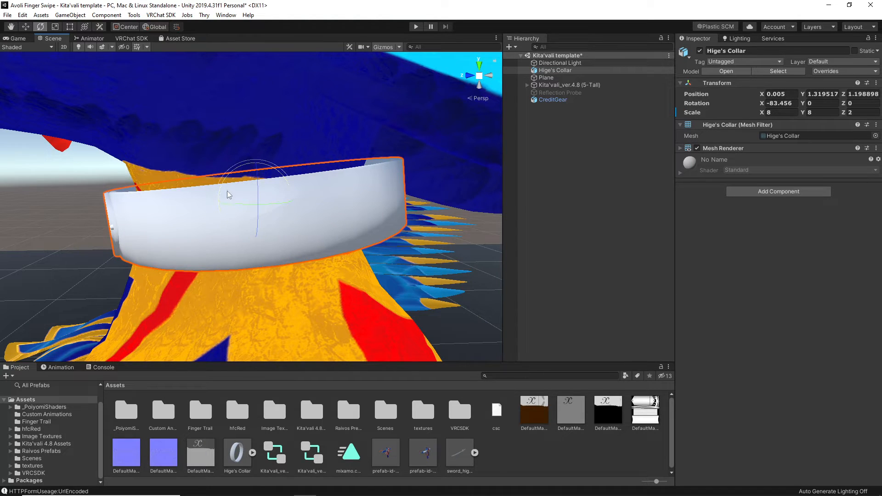
{"action": "key", "text": "w"}
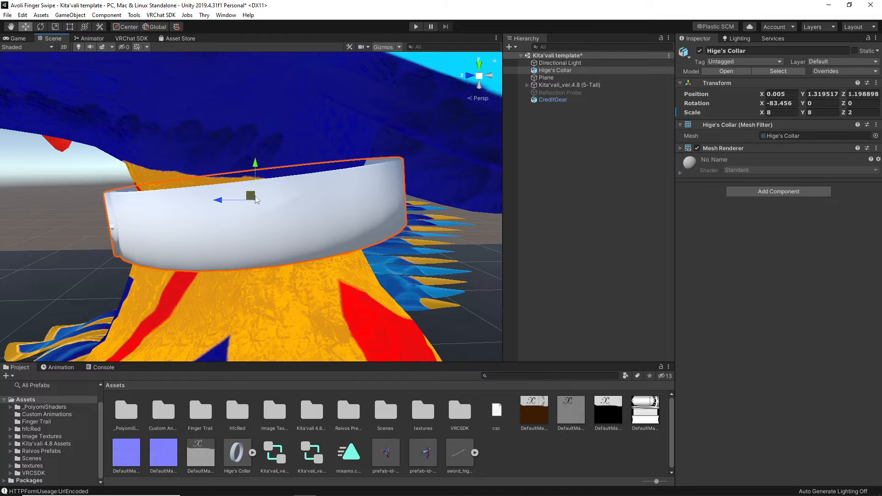
{"action": "key", "text": "e"}
{"action": "key", "text": "r"}
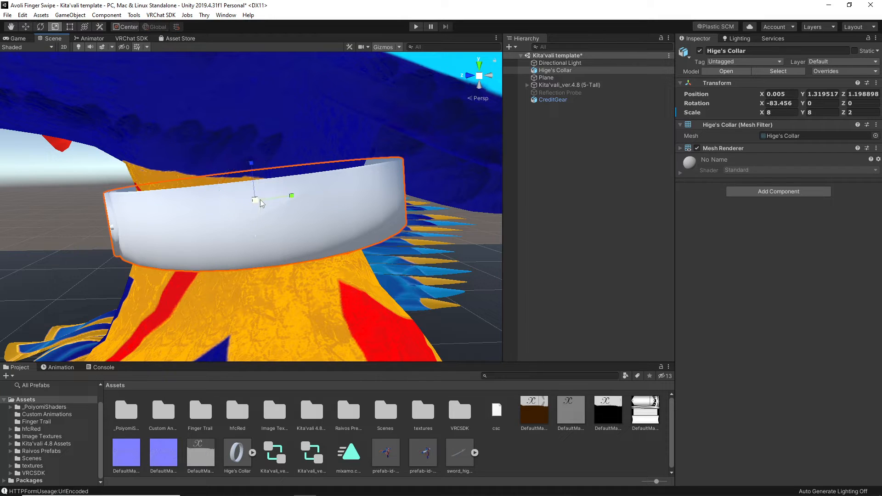
{"action": "left_click_drag", "start_coordinate": [251, 163], "coordinate": [257, 173]}
{"action": "key", "text": "e"}
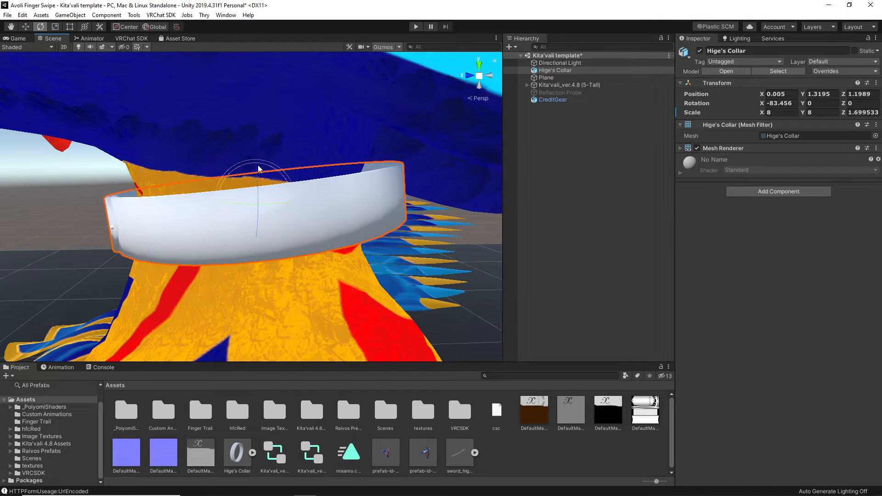
Try nudging the collar along the Z axis to about 1.201, and undo the move.
{"action": "key", "text": "w"}
{"action": "left_click_drag", "start_coordinate": [230, 202], "coordinate": [228, 206]}
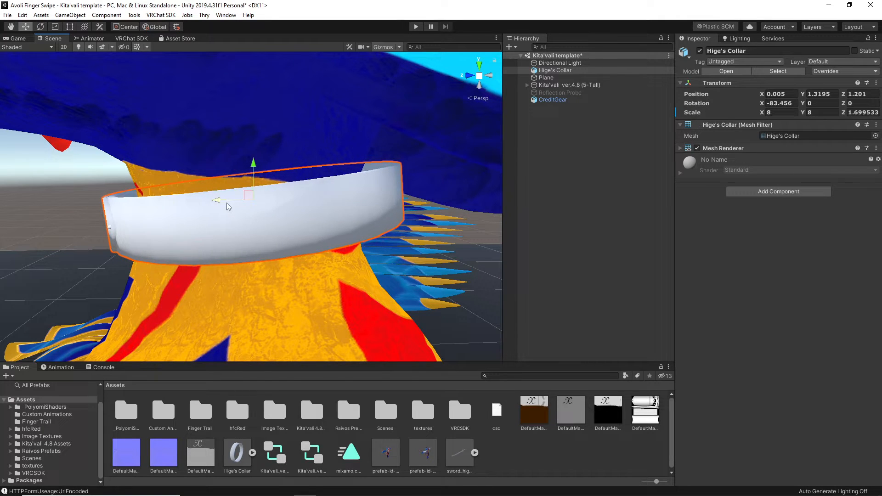
{"action": "key", "text": "ctrl+z"}
{"action": "key", "text": "r"}
{"action": "key", "text": "t"}
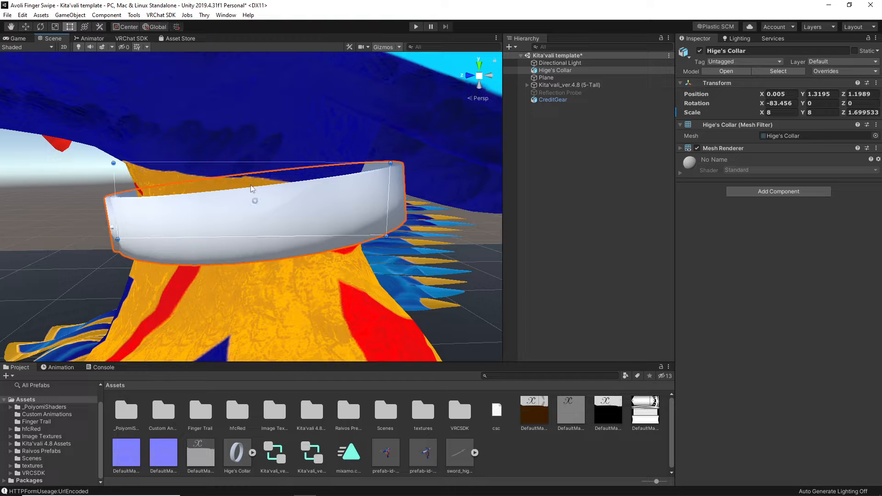
Look over the collar's fit on the neck, deselect it, and save the scene.
{"action": "key", "text": "r"}
{"action": "right_click_drag", "start_coordinate": [277, 256], "coordinate": [371, 272]}
{"action": "middle_click_drag", "start_coordinate": [371, 271], "coordinate": [385, 271]}
{"action": "right_click_drag", "start_coordinate": [385, 271], "coordinate": [437, 264]}
{"action": "middle_click_drag", "start_coordinate": [437, 264], "coordinate": [406, 252]}
{"action": "scroll", "coordinate": [418, 192], "scroll_direction": "down", "scroll_amount": 10}
{"action": "left_click", "coordinate": [418, 192]}
{"action": "key", "text": "ctrl+s"}
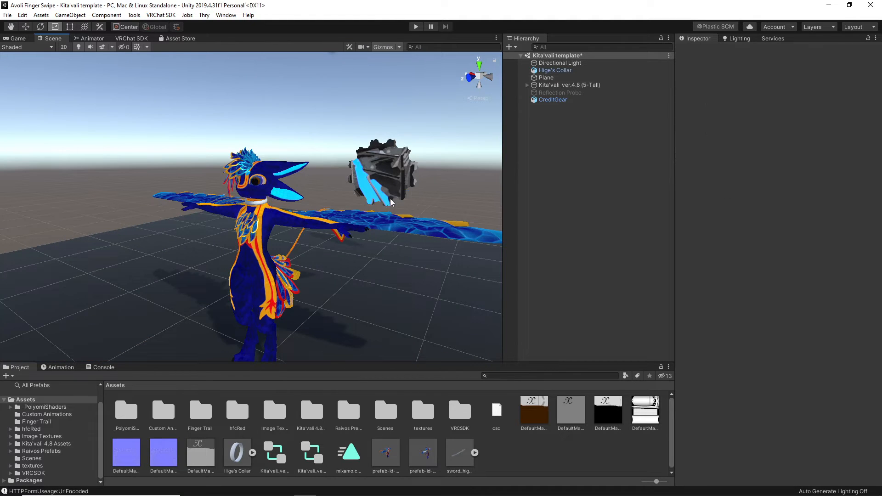
Expand the Kita'vali avatar in the hierarchy, select its Armature, and show the bones beneath it.
{"action": "scroll", "coordinate": [250, 214], "scroll_direction": "up", "scroll_amount": 5}
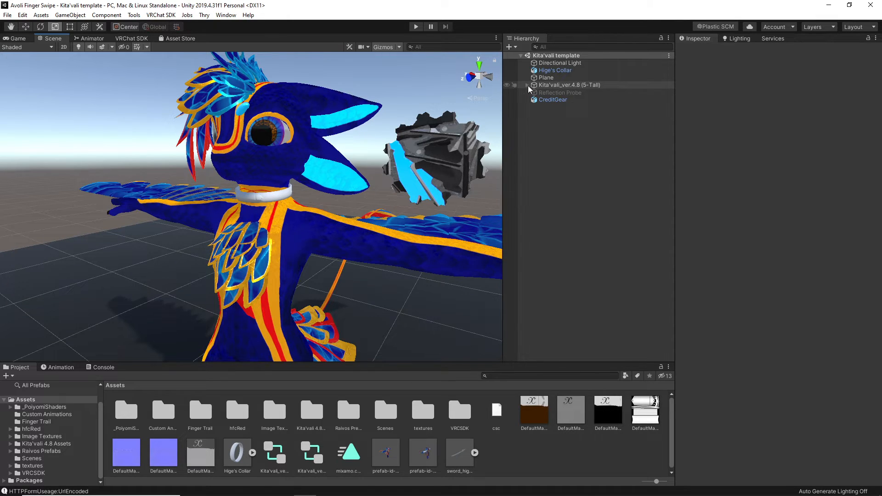
{"action": "left_click", "coordinate": [528, 85]}
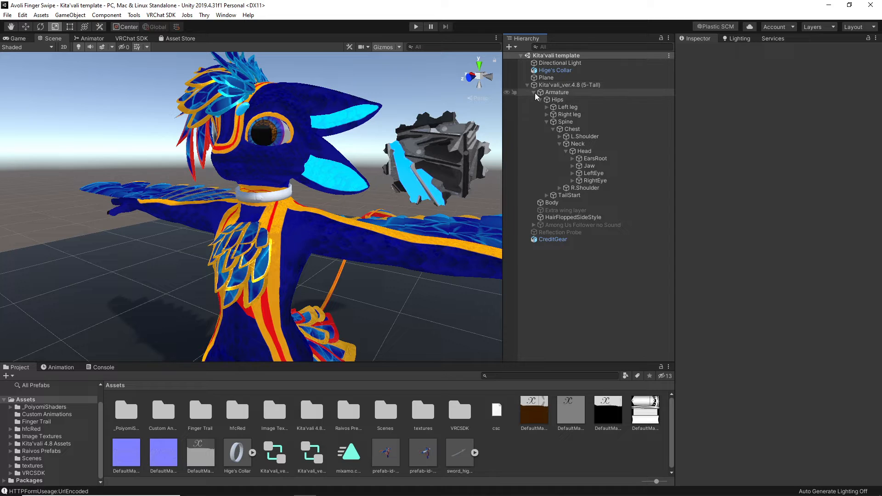
{"action": "left_click", "coordinate": [534, 93]}
{"action": "left_click", "coordinate": [554, 94]}
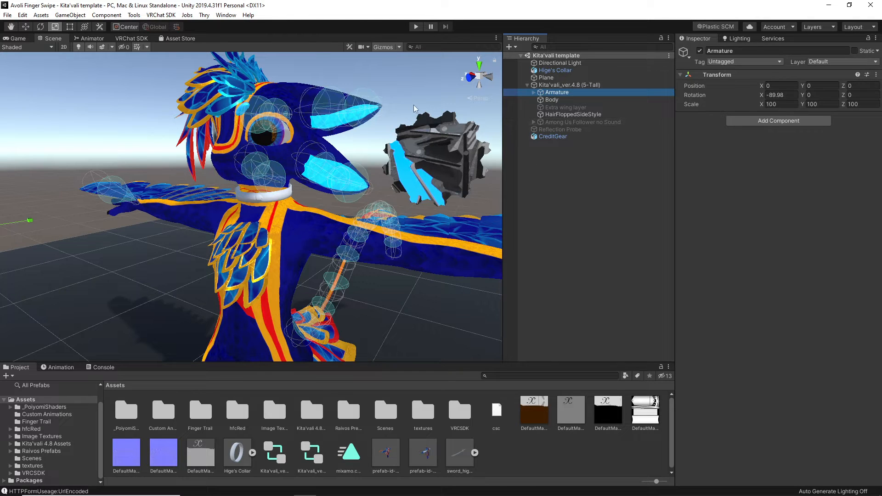
{"action": "left_click", "coordinate": [549, 94], "text": "ctrl"}
{"action": "left_click", "coordinate": [551, 93]}
{"action": "left_click", "coordinate": [533, 92]}
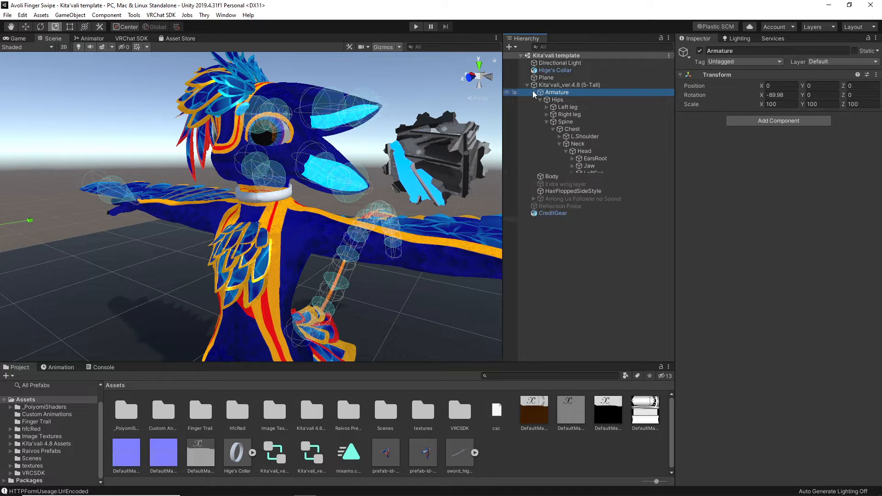
Expand the bone chain through Spine, Chest and Neck, and select the Head bone.
{"action": "left_click", "coordinate": [547, 122]}
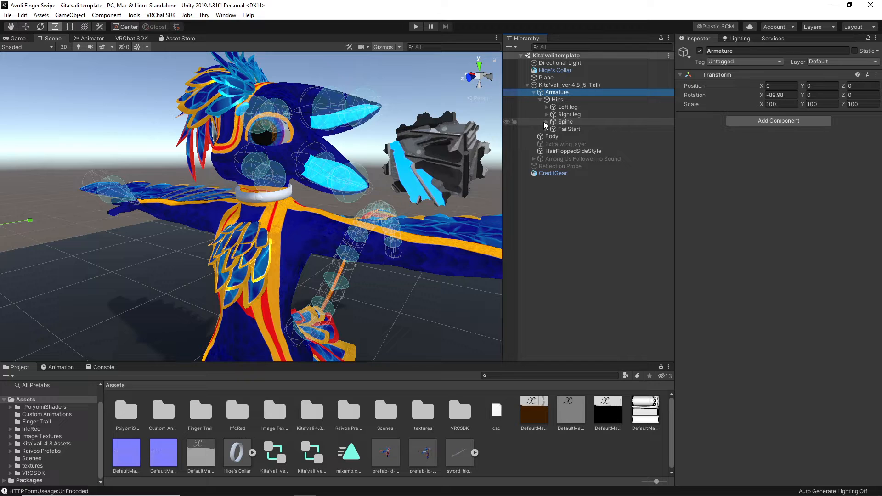
{"action": "left_click", "coordinate": [547, 122]}
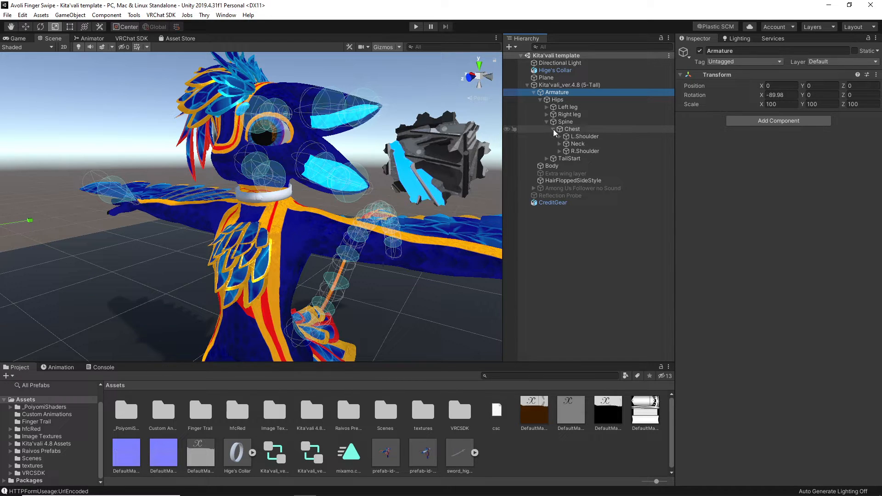
{"action": "left_click", "coordinate": [553, 130]}
{"action": "left_click", "coordinate": [554, 130]}
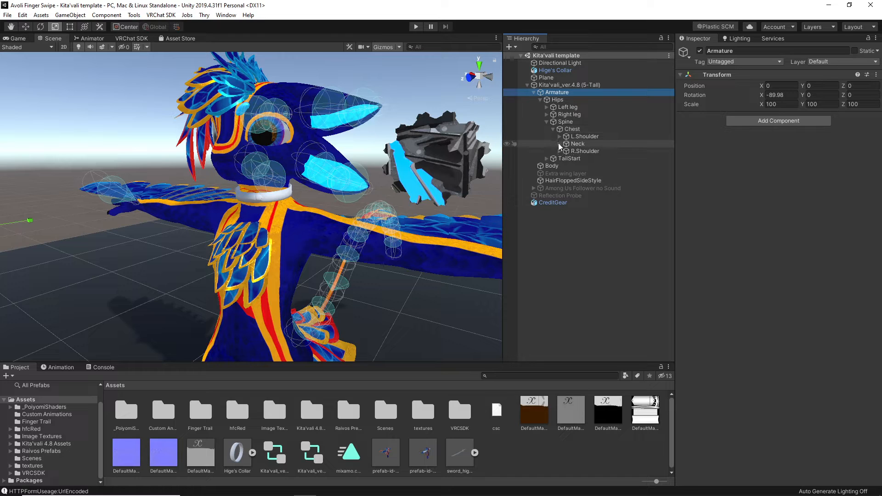
{"action": "left_click", "coordinate": [560, 144]}
{"action": "left_click", "coordinate": [582, 152]}
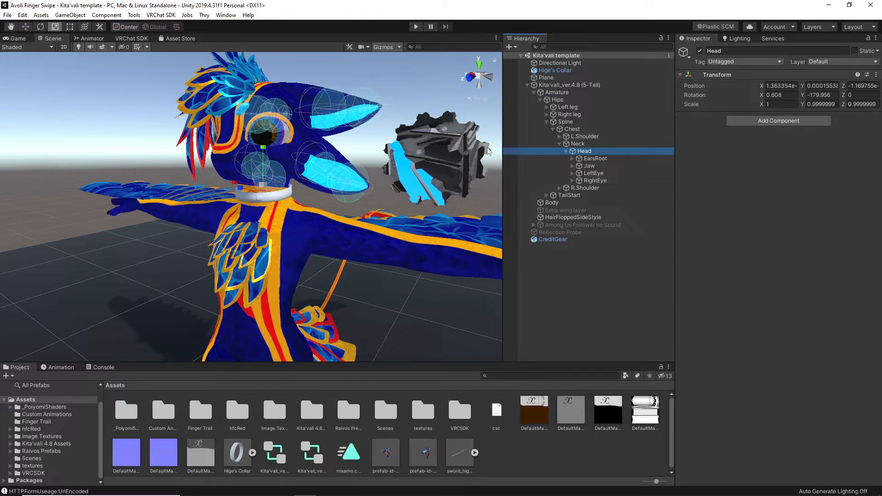
Parent Hige's Collar to the avatar's Head bone in the hierarchy.
{"action": "key", "text": "w"}
{"action": "right_click_drag", "start_coordinate": [406, 174], "coordinate": [325, 170]}
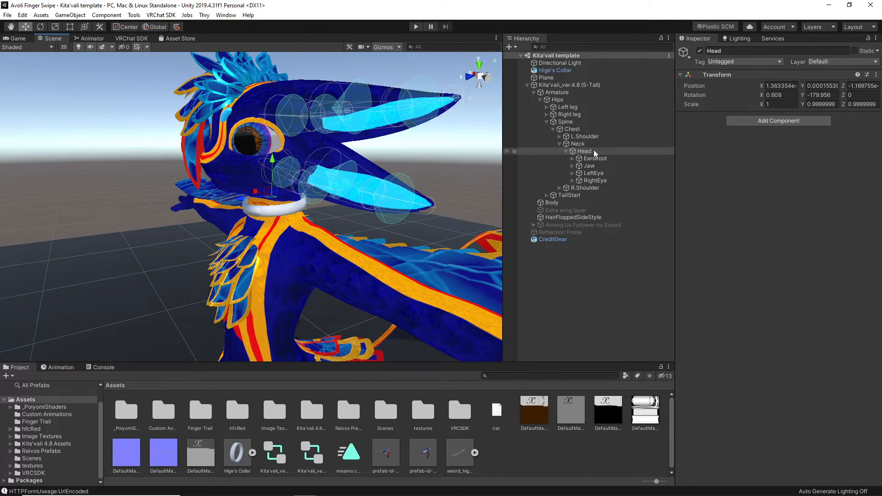
{"action": "left_click", "coordinate": [557, 72]}
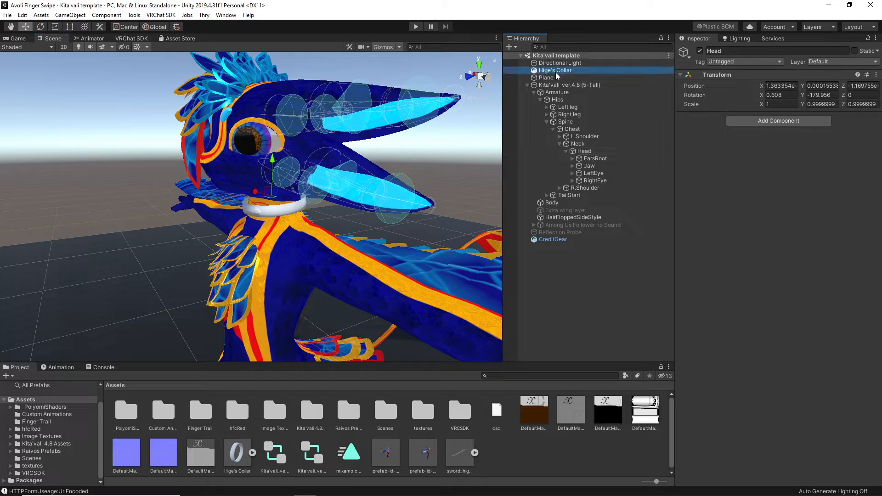
{"action": "left_click_drag", "start_coordinate": [556, 73], "coordinate": [581, 153]}
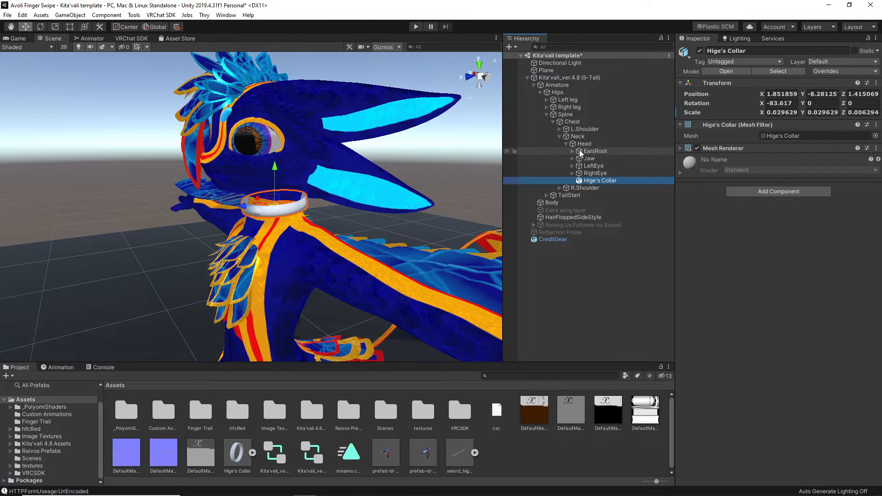
Check which objects sit under the Head bone, and leave its children collapsed.
{"action": "left_click", "coordinate": [566, 144]}
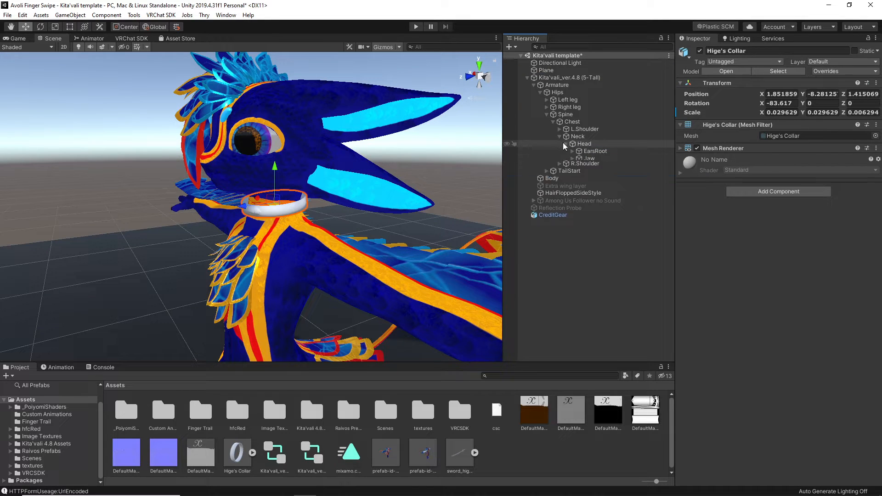
{"action": "left_click", "coordinate": [567, 143]}
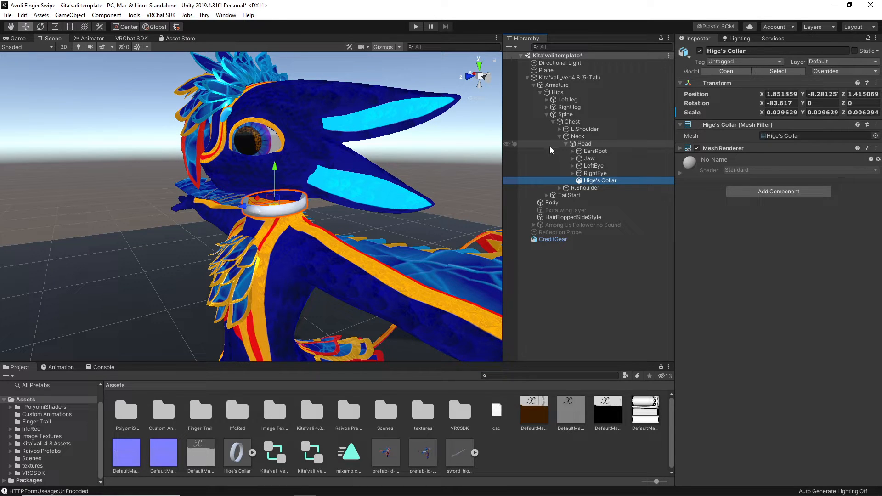
{"action": "left_click", "coordinate": [570, 145]}
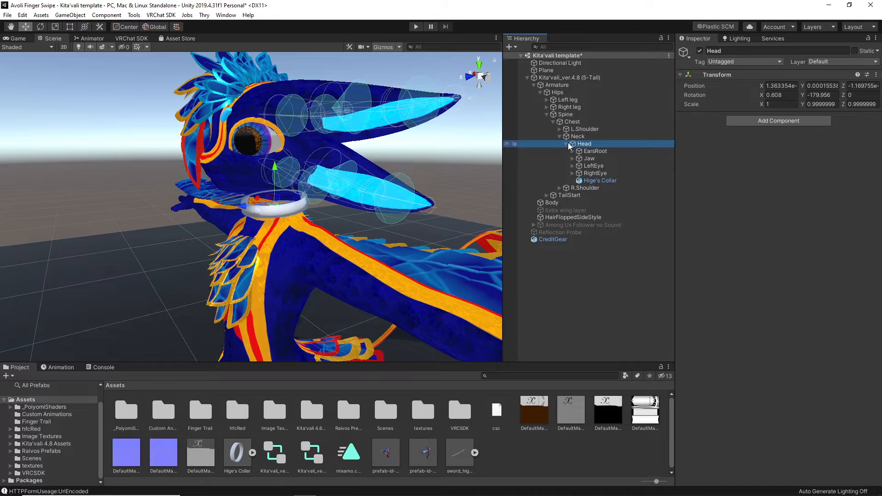
{"action": "left_click", "coordinate": [566, 144]}
{"action": "left_click", "coordinate": [567, 144]}
{"action": "left_click", "coordinate": [566, 144]}
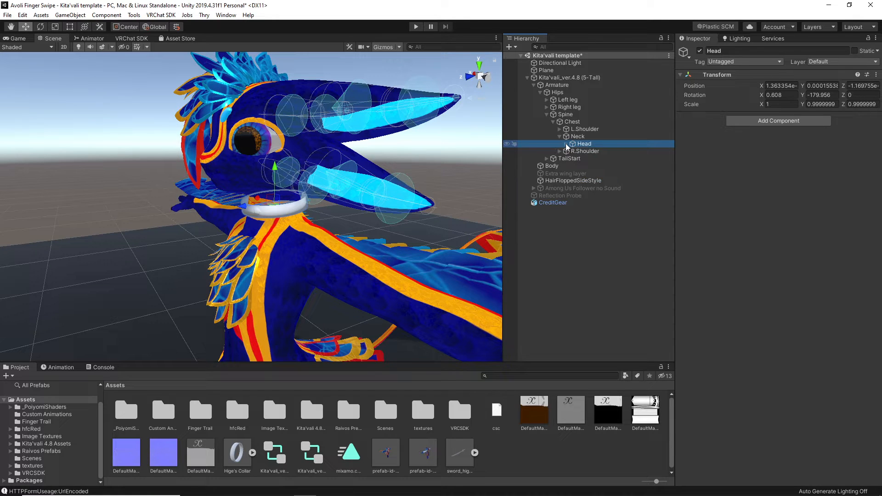
{"action": "left_click", "coordinate": [566, 145]}
{"action": "left_click", "coordinate": [566, 144]}
{"action": "left_click", "coordinate": [566, 145]}
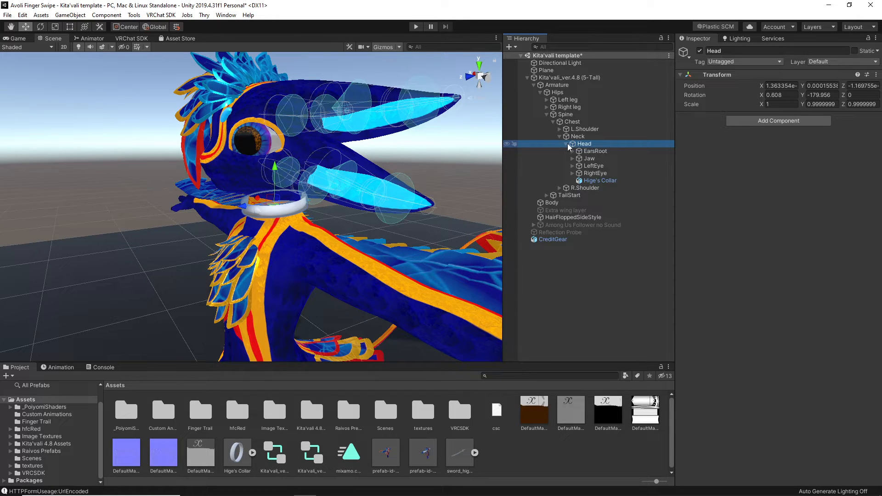
{"action": "left_click", "coordinate": [566, 144]}
Try moving the whole Kita'vali avatar to test the collar's attachment, and undo the move.
{"action": "double_click", "coordinate": [570, 77]}
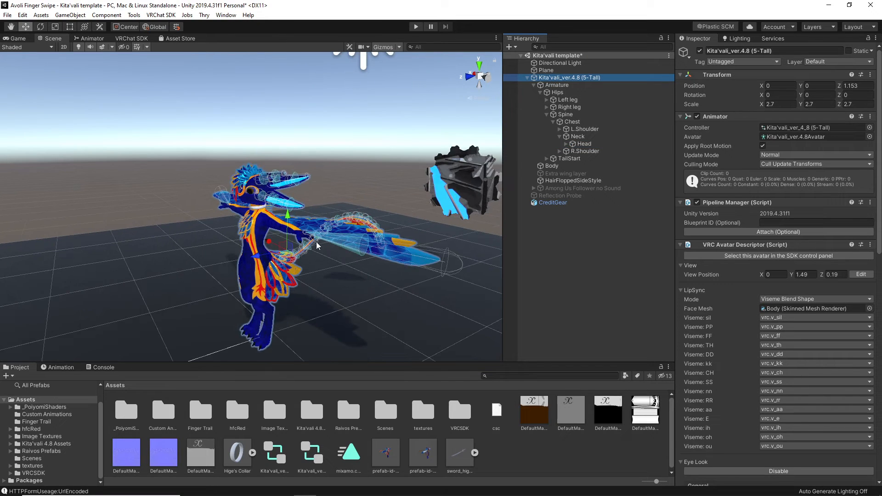
{"action": "left_click_drag", "start_coordinate": [288, 259], "coordinate": [390, 189]}
{"action": "key", "text": "ctrl+z"}
Create a new material named Tut in the Assets folder.
{"action": "scroll", "coordinate": [390, 189], "scroll_direction": "up", "scroll_amount": 2}
{"action": "right_click", "coordinate": [497, 455]}
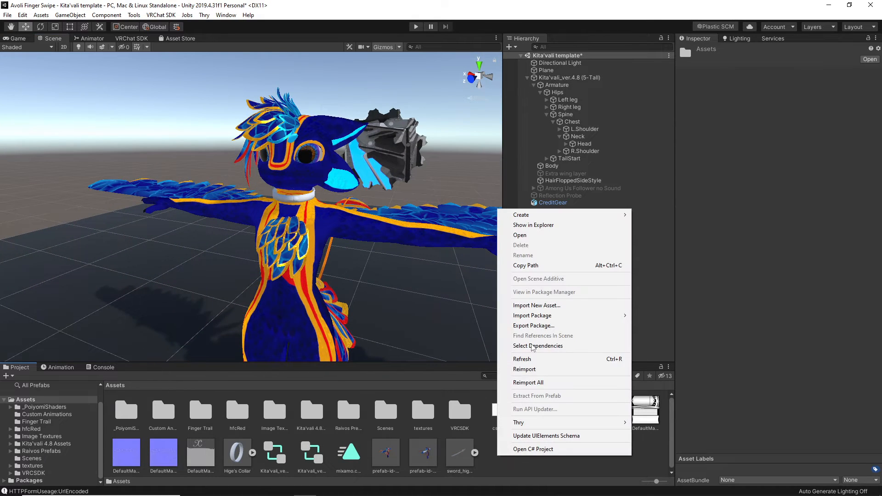
{"action": "mouse_move", "coordinate": [597, 214]}
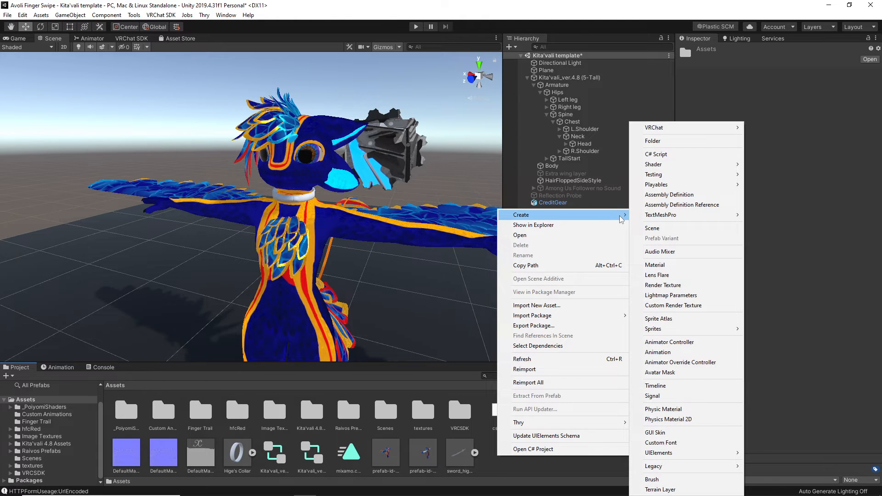
{"action": "left_click", "coordinate": [657, 265]}
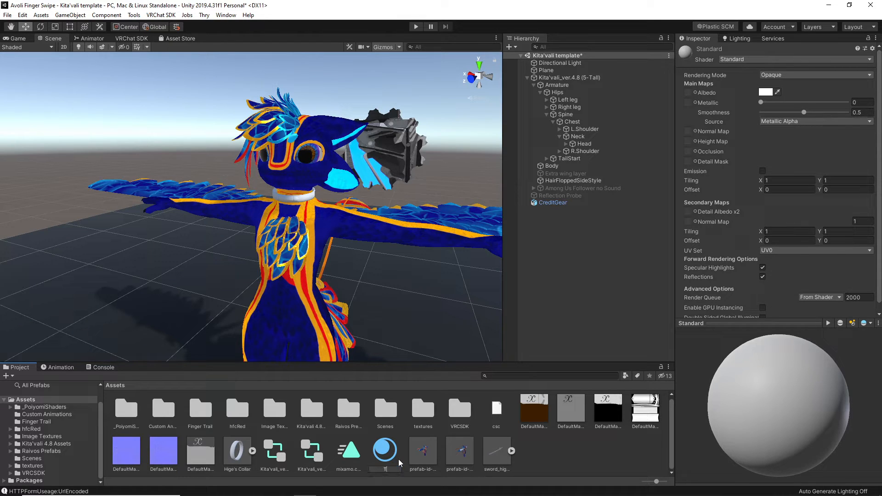
{"action": "key", "text": "Return"}
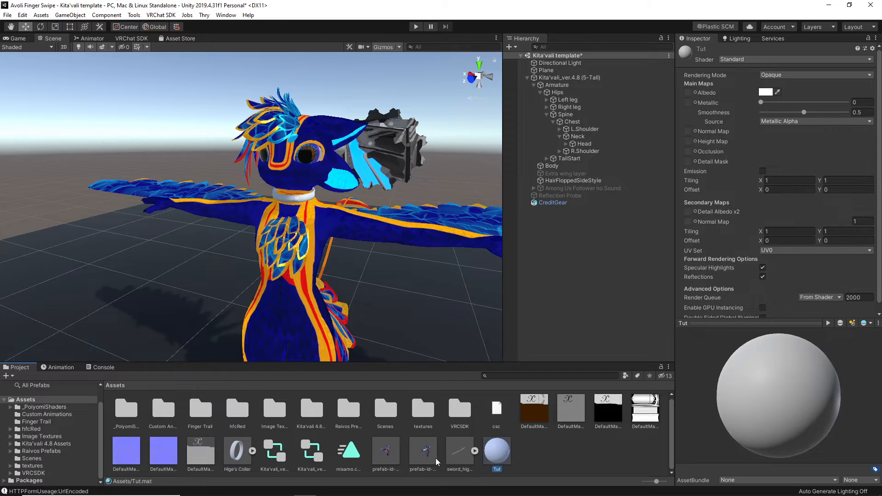
Enable GPU instancing on the Tut material.
{"action": "scroll", "coordinate": [839, 273], "scroll_direction": "down", "scroll_amount": 1}
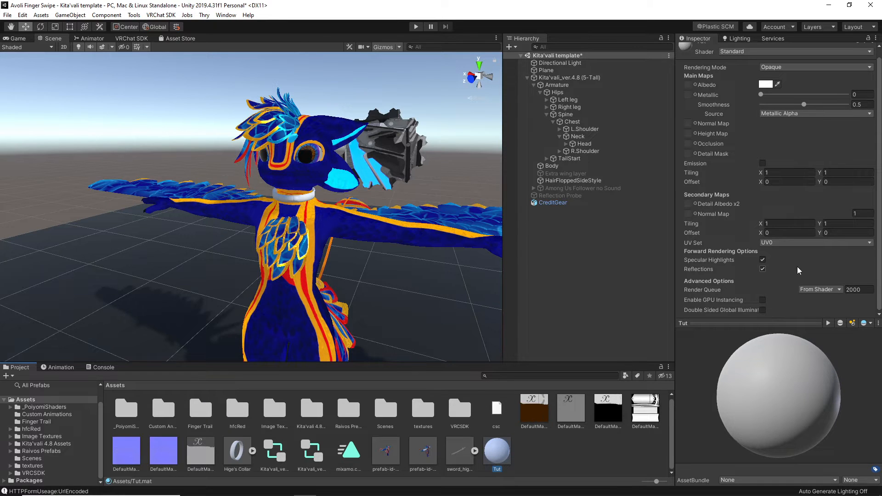
{"action": "left_click", "coordinate": [763, 300]}
{"action": "scroll", "coordinate": [776, 225], "scroll_direction": "up", "scroll_amount": 1}
Change the Tut material's shader to Poiyomi Toon from the .poiyomi group.
{"action": "left_click", "coordinate": [741, 60]}
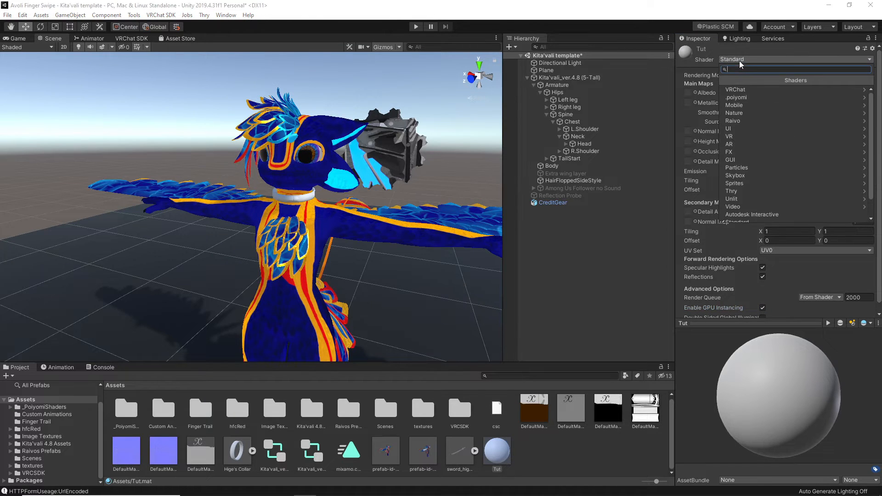
{"action": "left_click", "coordinate": [746, 97]}
{"action": "left_click", "coordinate": [753, 97]}
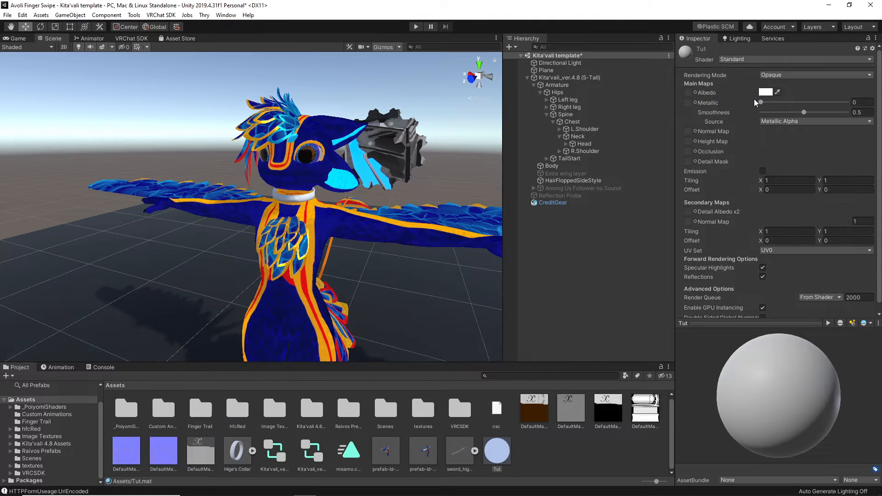
{"action": "left_click", "coordinate": [694, 126]}
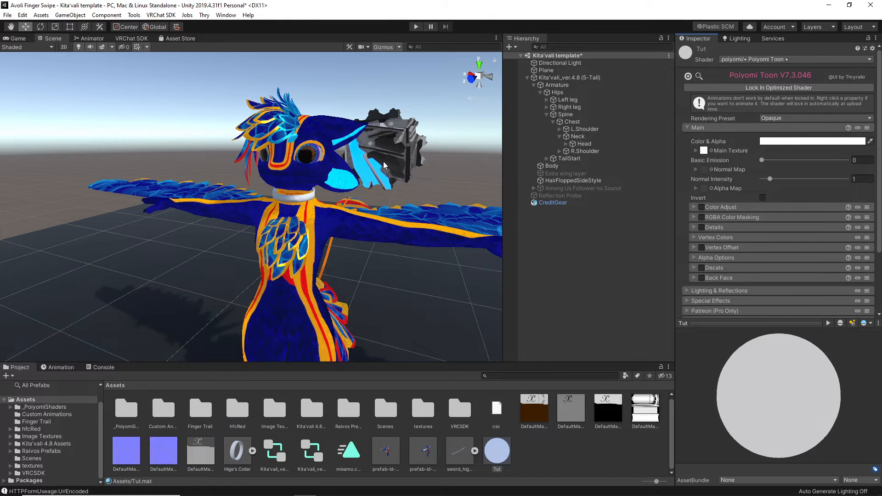
Assign the brown collar texture as Tut's Main Texture and apply the material to the collar on the avatar.
{"action": "left_click_drag", "start_coordinate": [386, 166], "coordinate": [403, 146], "text": "alt"}
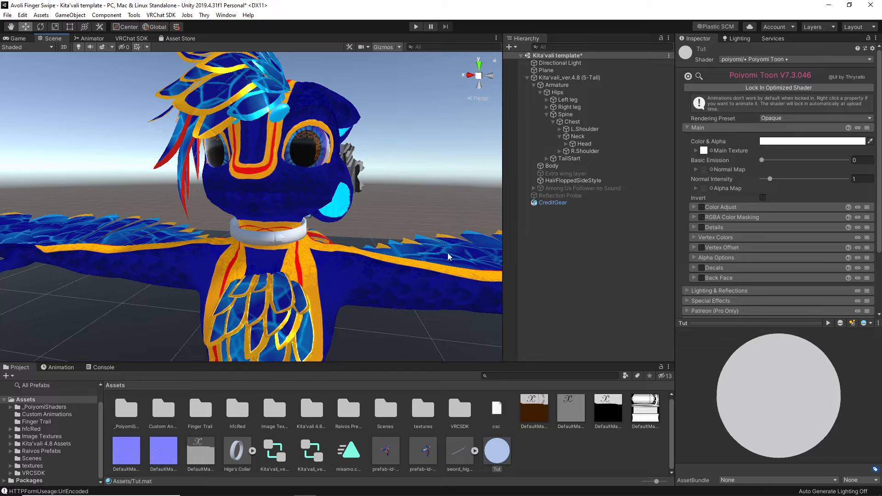
{"action": "left_click_drag", "start_coordinate": [533, 408], "coordinate": [706, 152]}
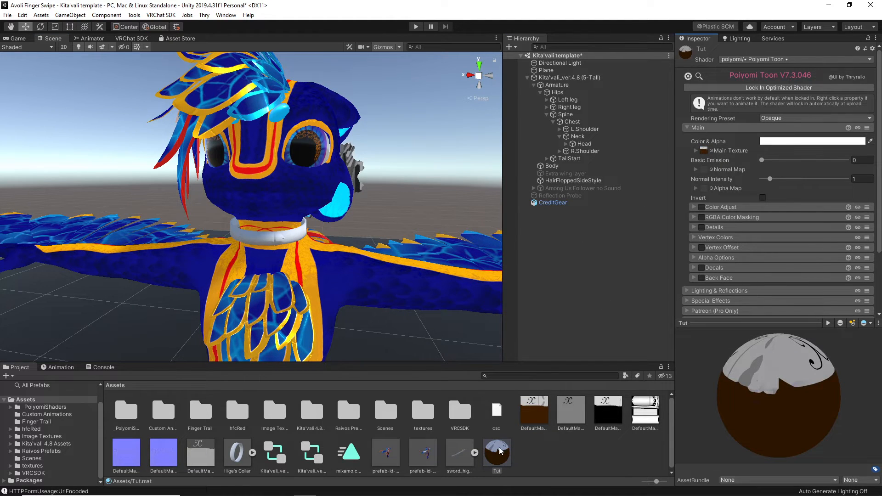
{"action": "left_click_drag", "start_coordinate": [496, 458], "coordinate": [292, 240]}
{"action": "scroll", "coordinate": [290, 244], "scroll_direction": "up", "scroll_amount": 5}
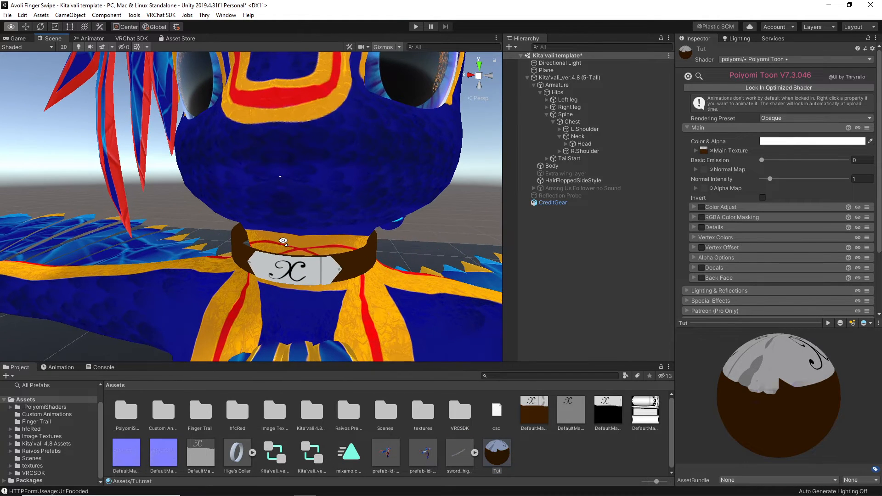
Nudge the collar along the X axis to about 5e-06 to centre it on the neck.
{"action": "left_click", "coordinate": [308, 264]}
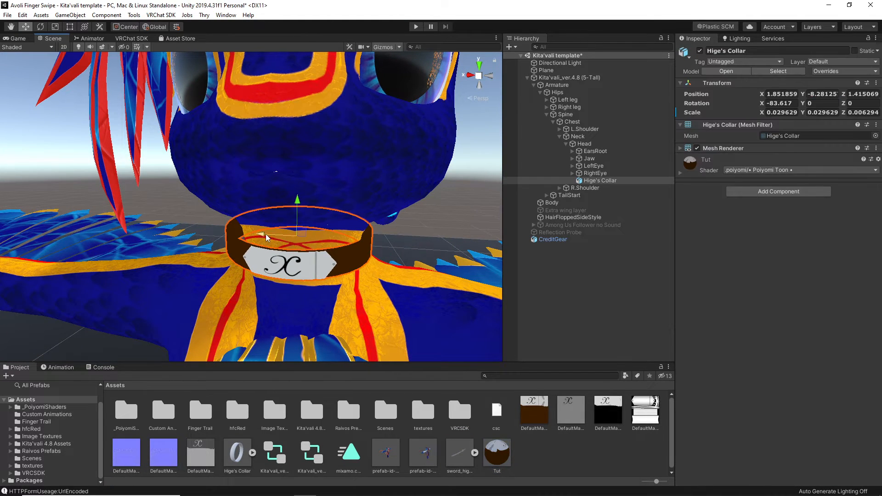
{"action": "left_click_drag", "start_coordinate": [269, 238], "coordinate": [267, 238]}
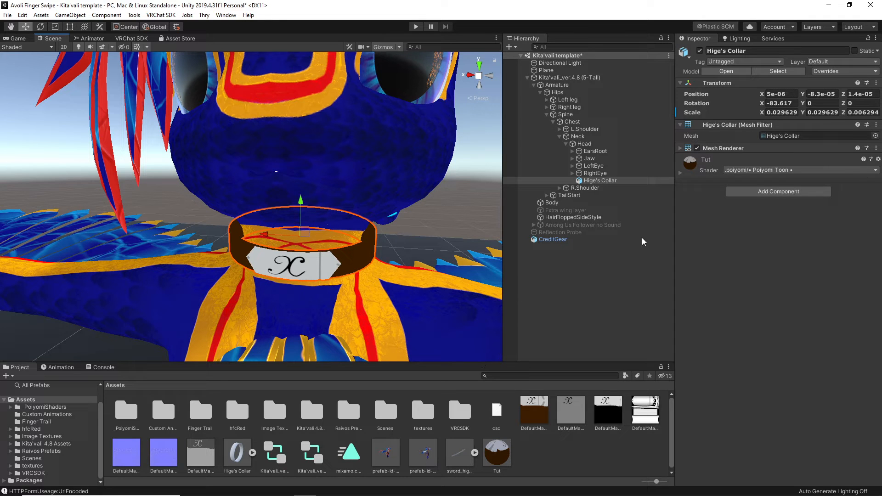
Assign the first blue normal-map texture to the Tut material's Alpha Map slot.
{"action": "left_click", "coordinate": [506, 450]}
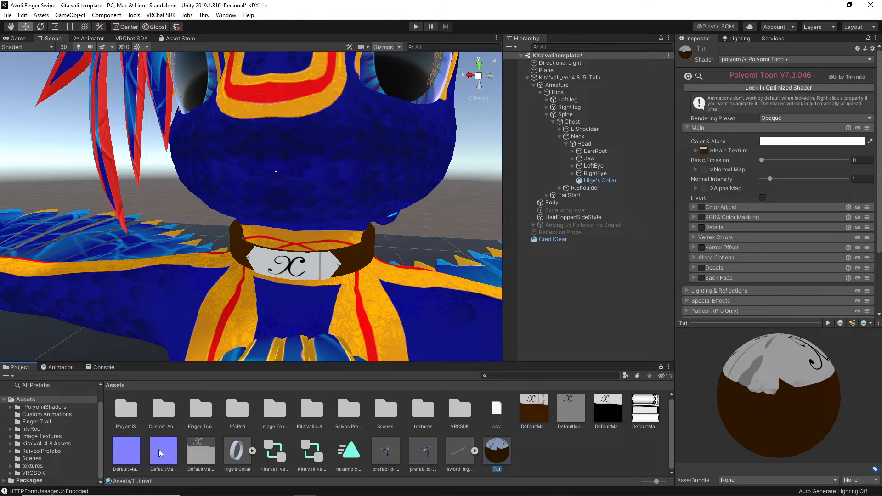
{"action": "left_click_drag", "start_coordinate": [126, 453], "coordinate": [704, 189]}
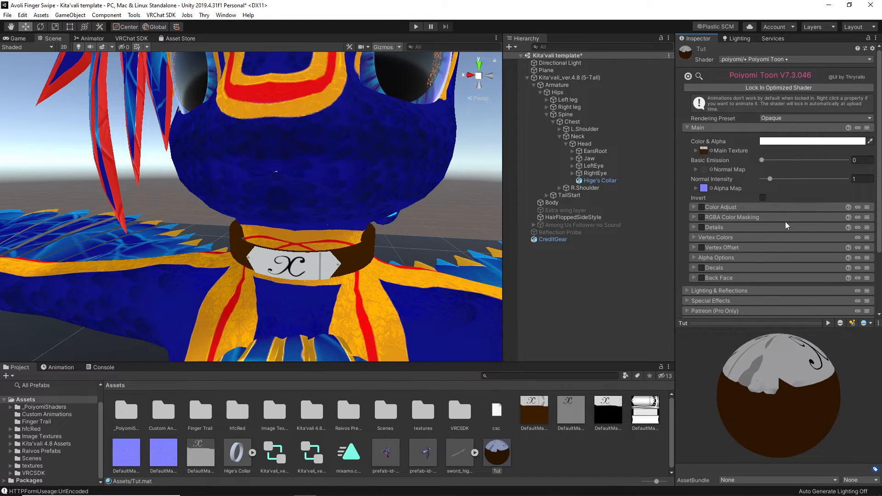
Enable the Matcap effect in the Tut material's Lighting & Reflections settings.
{"action": "scroll", "coordinate": [705, 236], "scroll_direction": "down", "scroll_amount": 3}
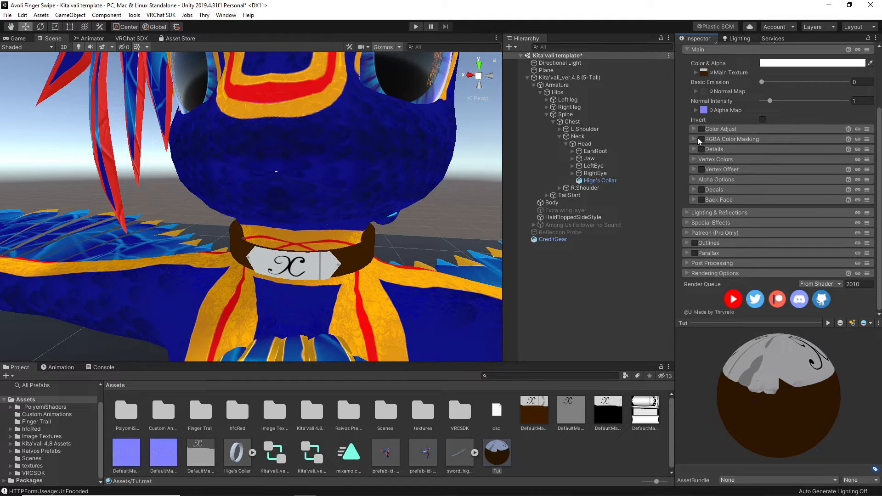
{"action": "left_click", "coordinate": [688, 213]}
{"action": "scroll", "coordinate": [688, 216], "scroll_direction": "down", "scroll_amount": 5}
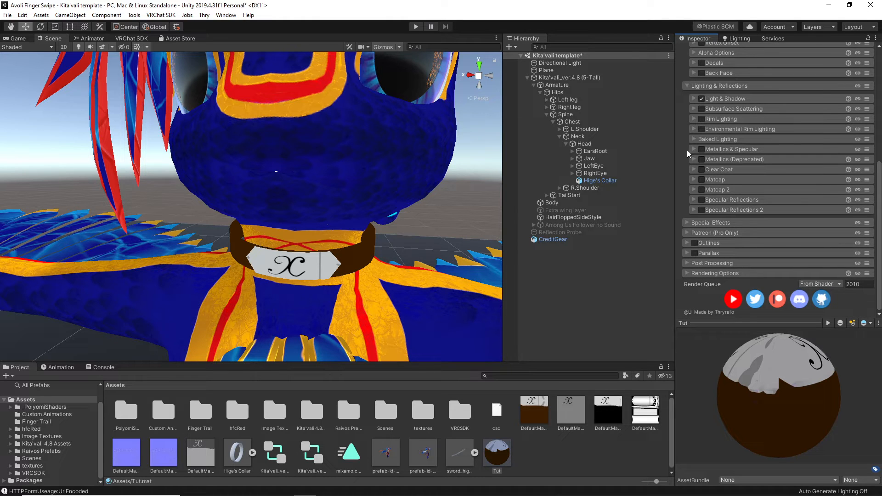
{"action": "left_click", "coordinate": [697, 180]}
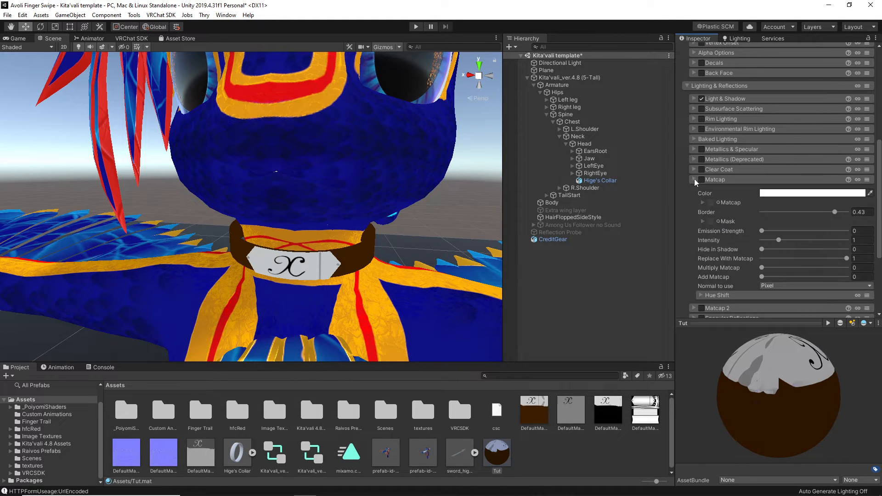
{"action": "left_click", "coordinate": [702, 180]}
{"action": "left_click", "coordinate": [702, 180]}
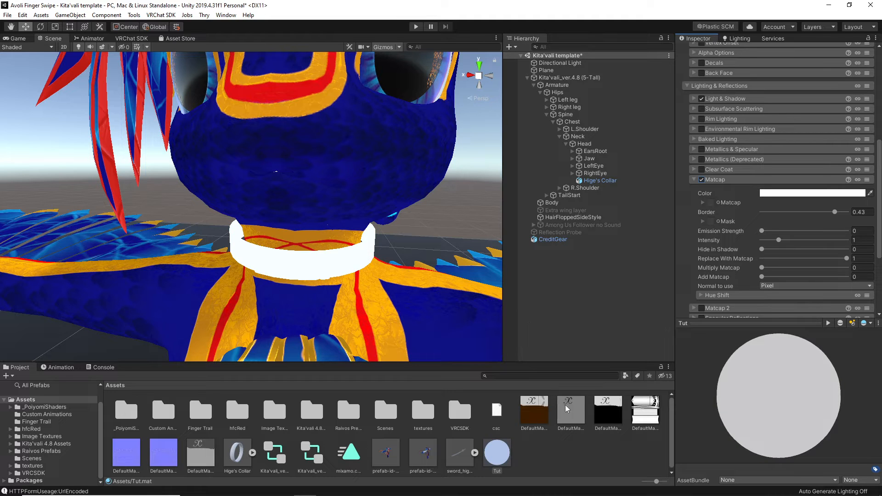
Assign the black-and-white collar texture as the Matcap's Mask and the brown collar texture as its Matcap, with Border at 0.
{"action": "left_click_drag", "start_coordinate": [606, 408], "coordinate": [692, 242]}
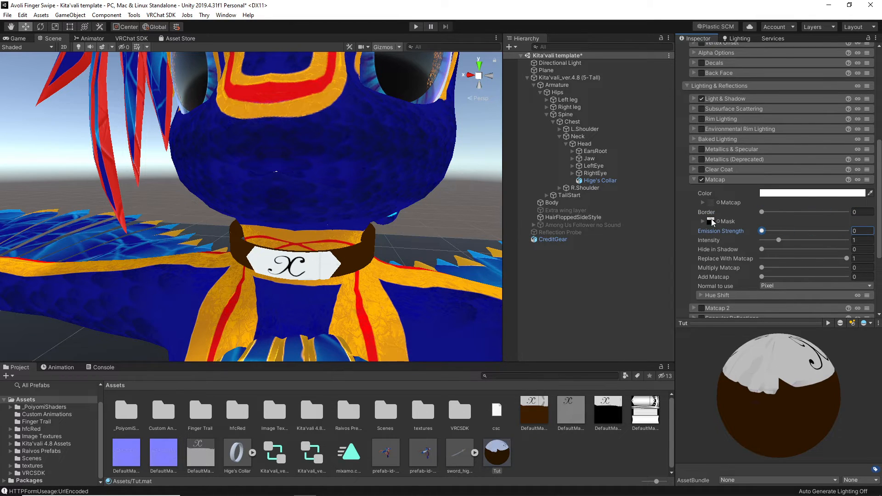
{"action": "mouse_move", "coordinate": [540, 422]}
{"action": "left_mouse_down"}
{"action": "mouse_move", "coordinate": [713, 216]}
{"action": "mouse_move", "coordinate": [711, 206]}
{"action": "left_mouse_up"}
{"action": "left_click_drag", "start_coordinate": [337, 288], "coordinate": [337, 268], "text": "alt"}
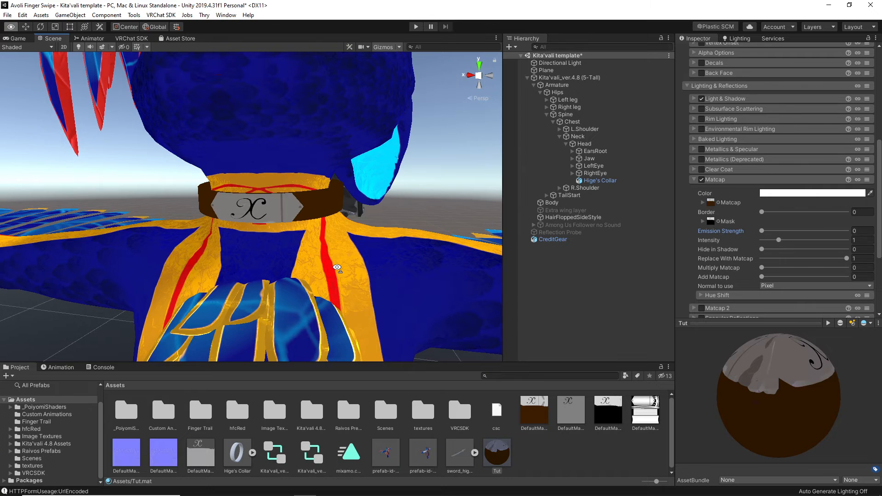
{"action": "scroll", "coordinate": [335, 266], "scroll_direction": "up", "scroll_amount": 5}
{"action": "scroll", "coordinate": [334, 263], "scroll_direction": "down", "scroll_amount": 4}
{"action": "scroll", "coordinate": [332, 265], "scroll_direction": "up", "scroll_amount": 2}
{"action": "scroll", "coordinate": [332, 266], "scroll_direction": "up", "scroll_amount": 1}
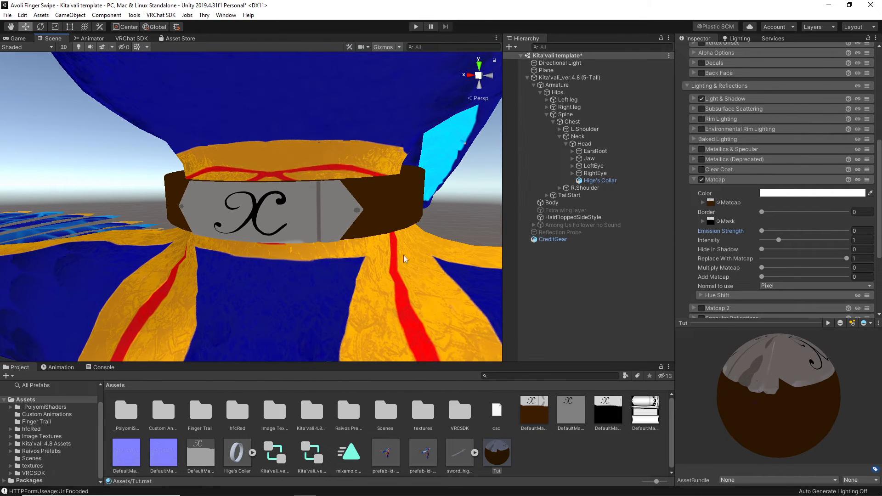
Enable Metallics & Specular and assign the black-and-white texture to Metallic Gloss Map, Specular Tint/Mask and Metallic Tint/Mask.
{"action": "scroll", "coordinate": [791, 225], "scroll_direction": "down", "scroll_amount": 4}
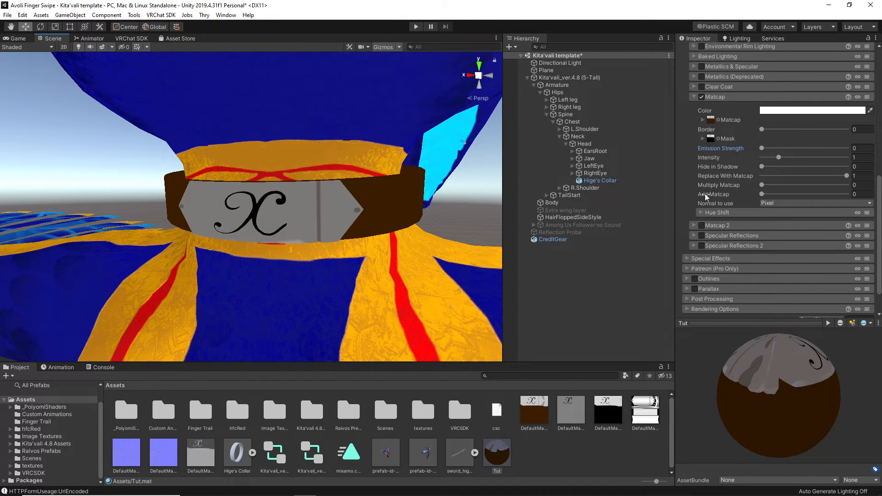
{"action": "scroll", "coordinate": [707, 159], "scroll_direction": "up", "scroll_amount": 4}
{"action": "left_click", "coordinate": [700, 150]}
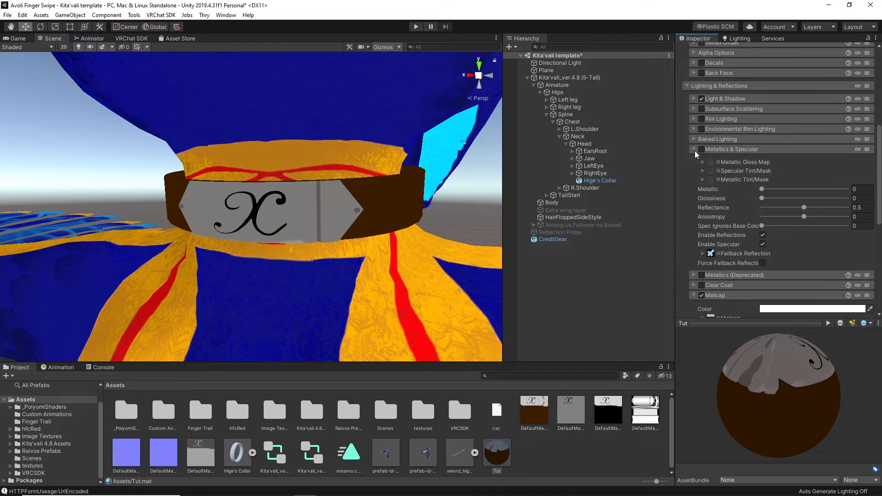
{"action": "left_click", "coordinate": [702, 150]}
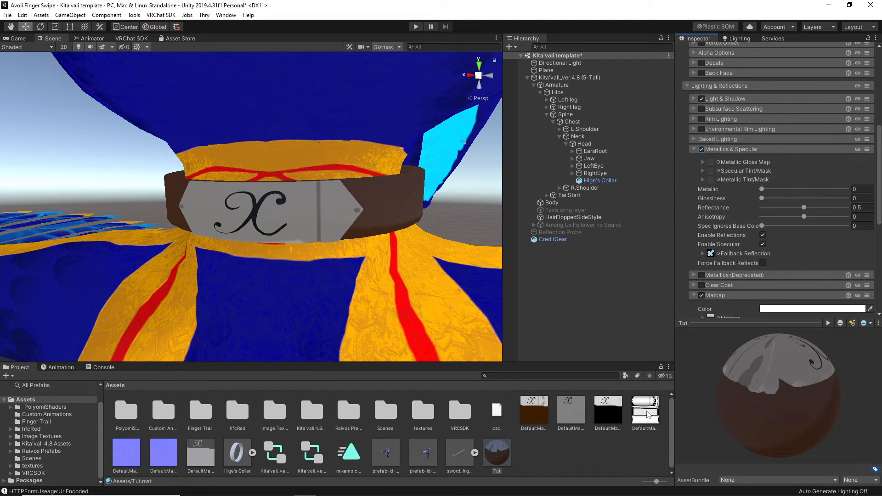
{"action": "left_click_drag", "start_coordinate": [615, 415], "coordinate": [711, 162]}
{"action": "left_click_drag", "start_coordinate": [617, 415], "coordinate": [711, 171]}
{"action": "left_click_drag", "start_coordinate": [613, 413], "coordinate": [710, 180]}
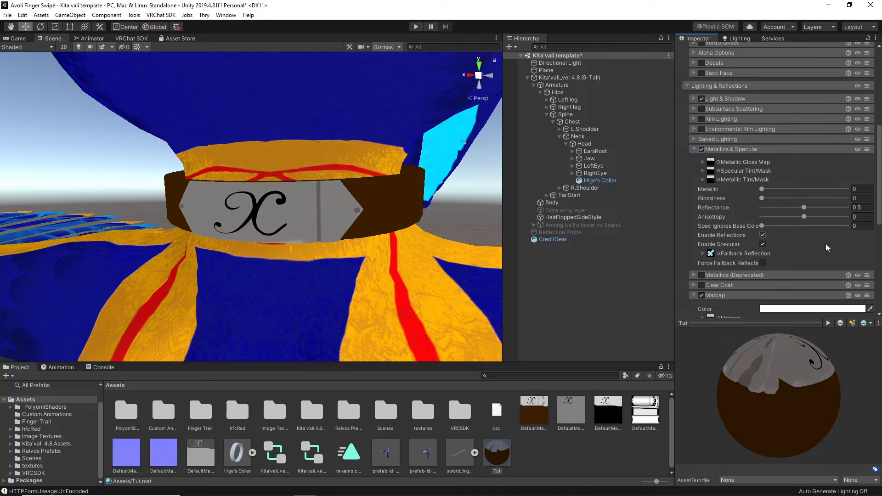
Set Metallic to about 0.714, Glossiness 0.719, Reflectance 0.473, Anisotropy -0.29 and Spec Ignores Base Color 0.168.
{"action": "left_click_drag", "start_coordinate": [763, 188], "coordinate": [822, 190]}
{"action": "left_click_drag", "start_coordinate": [765, 199], "coordinate": [792, 216]}
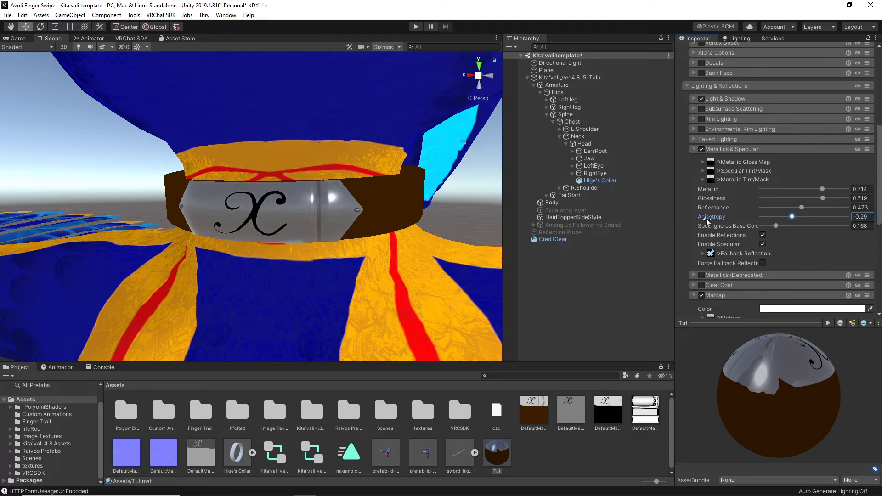
Examine the collar's metallic plate from several angles and distances, and review the Tut material's remaining shader settings.
{"action": "right_click_drag", "start_coordinate": [439, 226], "coordinate": [428, 233]}
{"action": "middle_click_drag", "start_coordinate": [427, 233], "coordinate": [429, 228]}
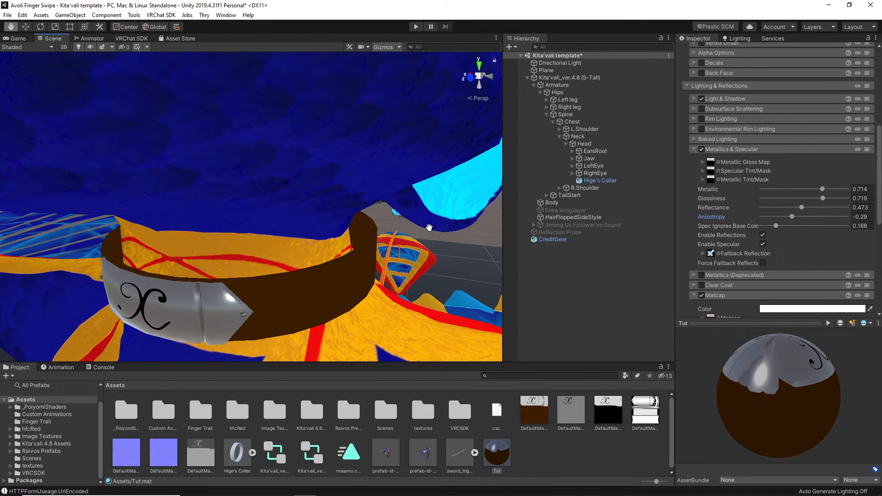
{"action": "scroll", "coordinate": [811, 161], "scroll_direction": "down", "scroll_amount": 6}
{"action": "scroll", "coordinate": [375, 234], "scroll_direction": "down", "scroll_amount": 5}
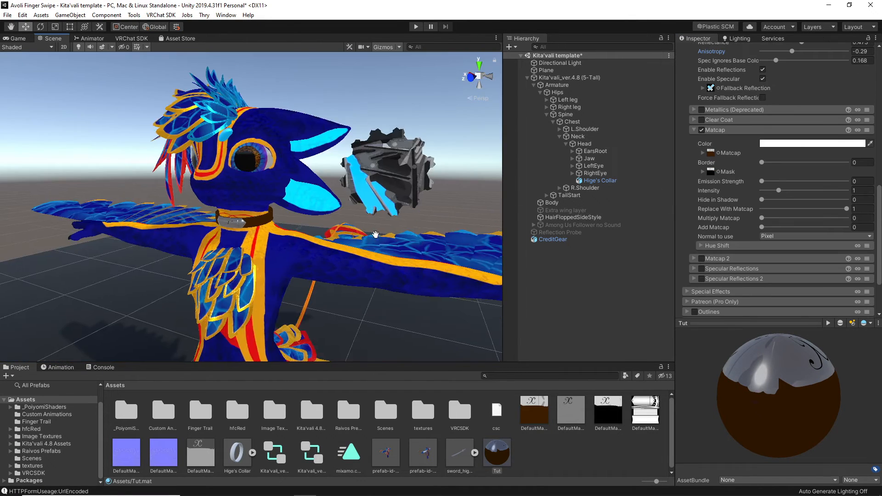
{"action": "scroll", "coordinate": [387, 233], "scroll_direction": "up", "scroll_amount": 10}
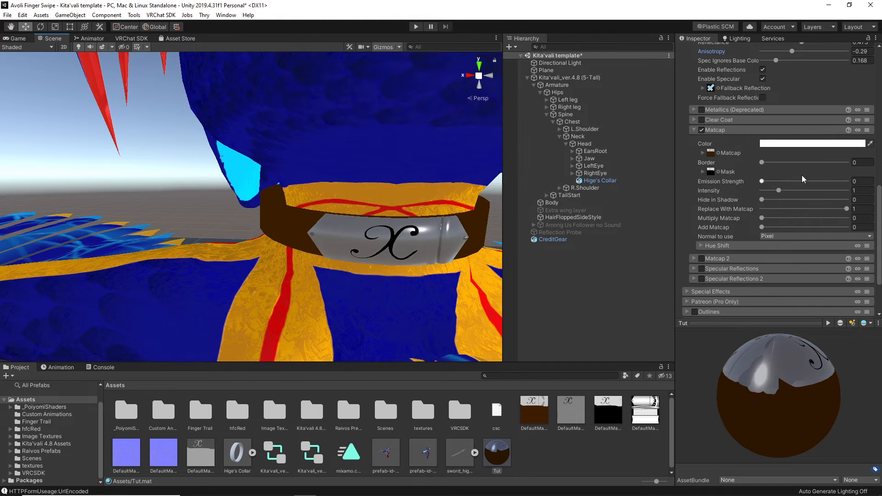
{"action": "scroll", "coordinate": [805, 178], "scroll_direction": "up", "scroll_amount": 6}
{"action": "scroll", "coordinate": [756, 141], "scroll_direction": "up", "scroll_amount": 2}
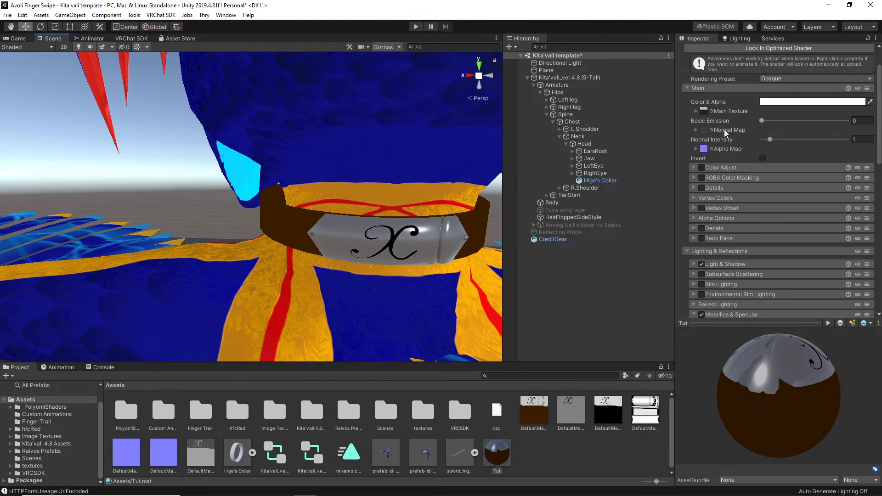
{"action": "scroll", "coordinate": [741, 155], "scroll_direction": "down", "scroll_amount": 10}
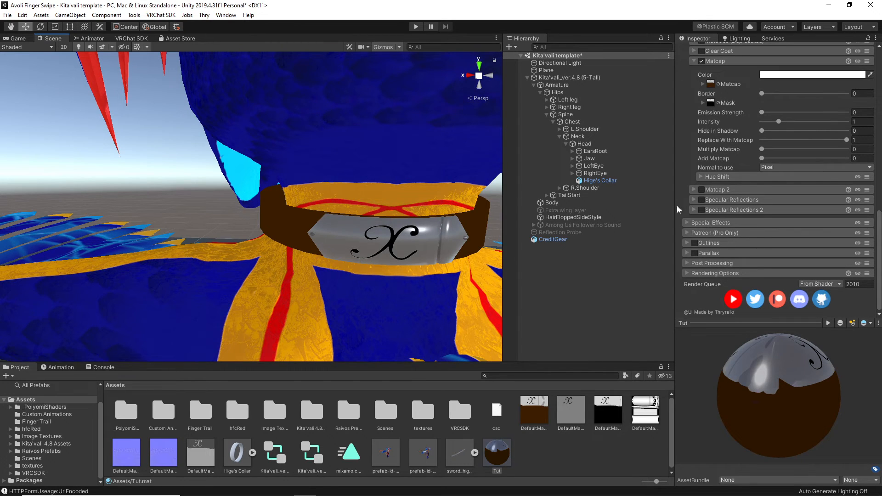
{"action": "scroll", "coordinate": [388, 202], "scroll_direction": "up", "scroll_amount": 10}
{"action": "left_click_drag", "start_coordinate": [387, 202], "coordinate": [370, 212], "text": "alt"}
{"action": "scroll", "coordinate": [371, 209], "scroll_direction": "down", "scroll_amount": 10}
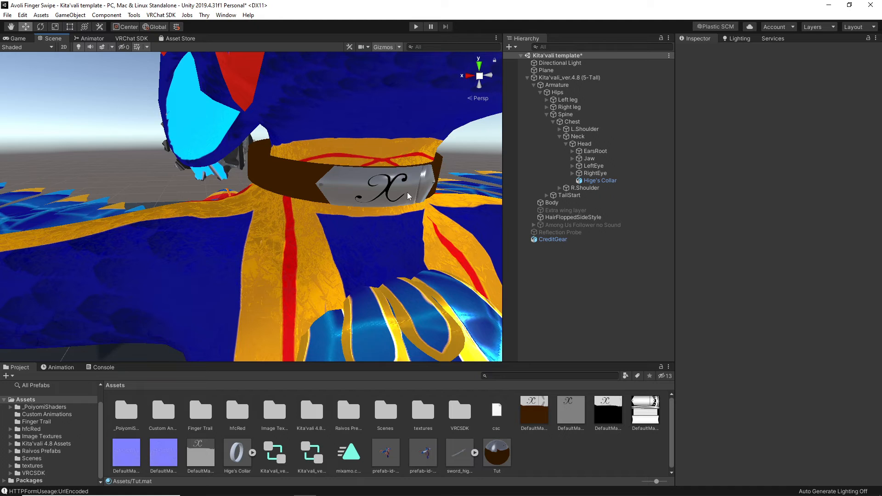
Auto-fix the avatar's mesh Read/Write, blendshape normals and Streaming Mip Maps errors in the VRChat SDK Builder, and run Build & Test.
{"action": "left_click", "coordinate": [136, 39]}
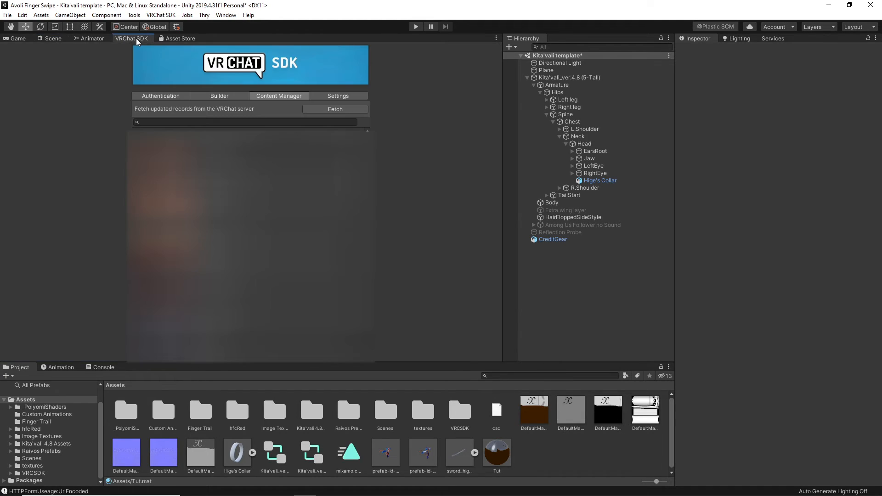
{"action": "left_click", "coordinate": [211, 97]}
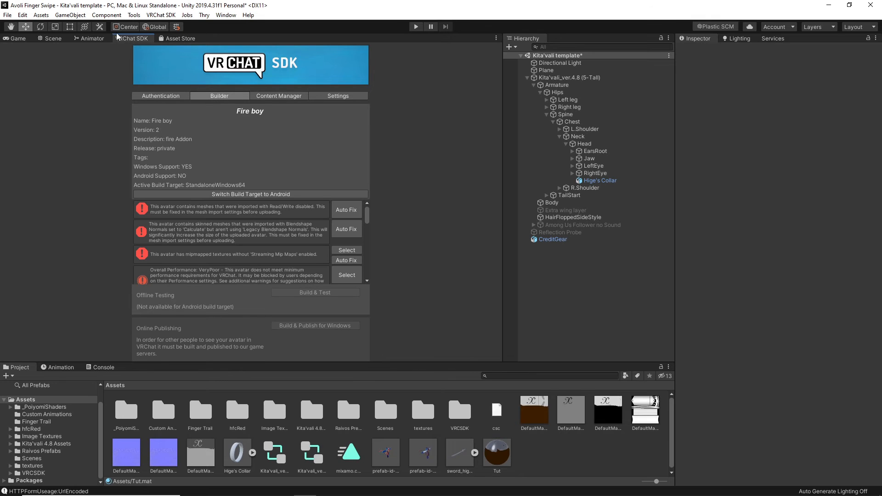
{"action": "left_click", "coordinate": [347, 210]}
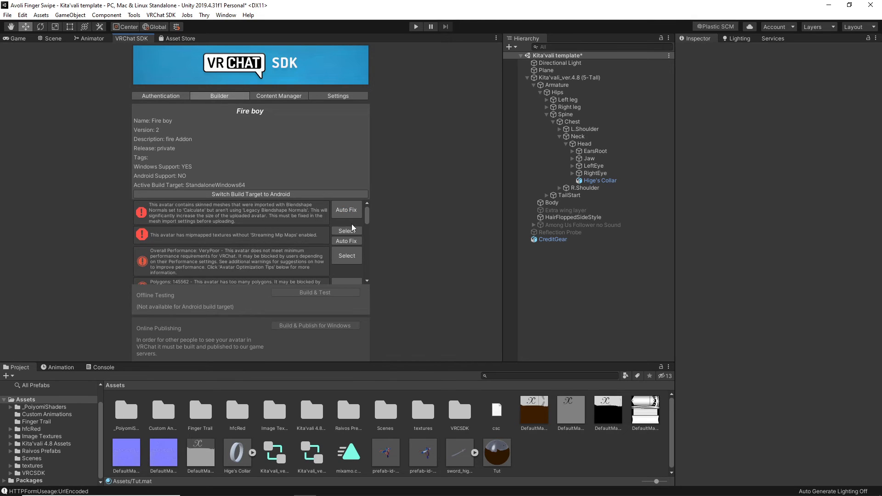
{"action": "left_click", "coordinate": [350, 211]}
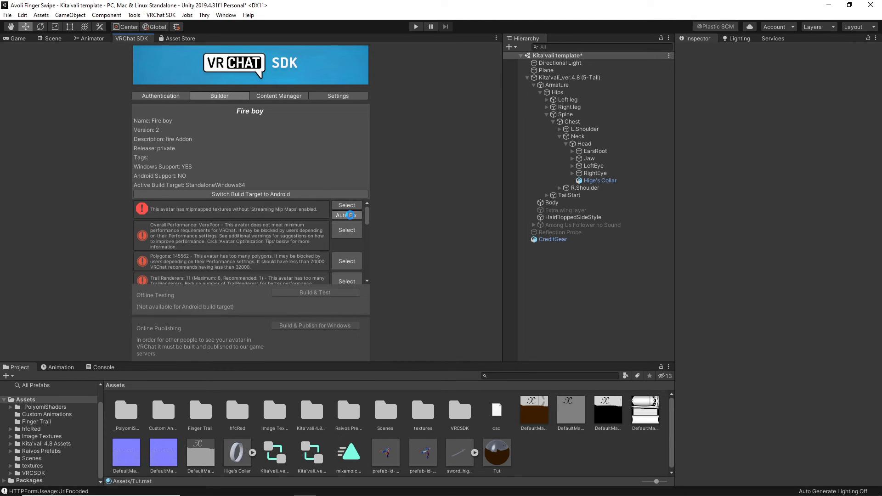
{"action": "left_click", "coordinate": [350, 215]}
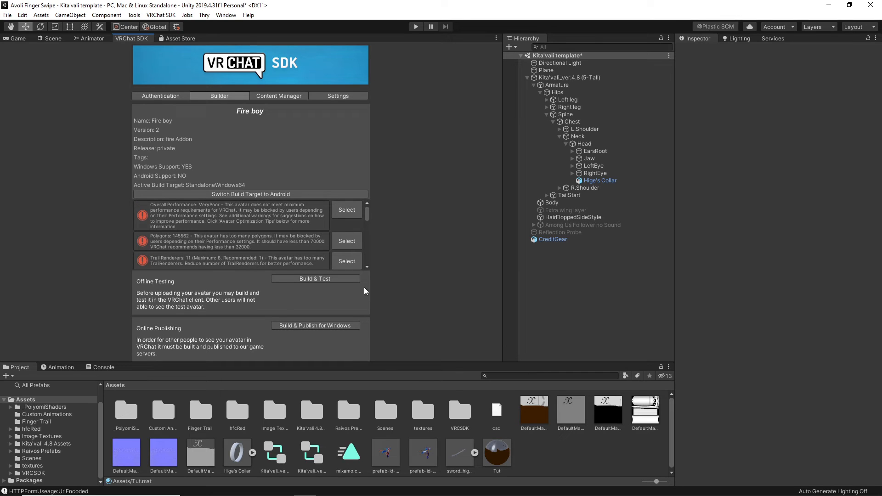
{"action": "left_click", "coordinate": [316, 279]}
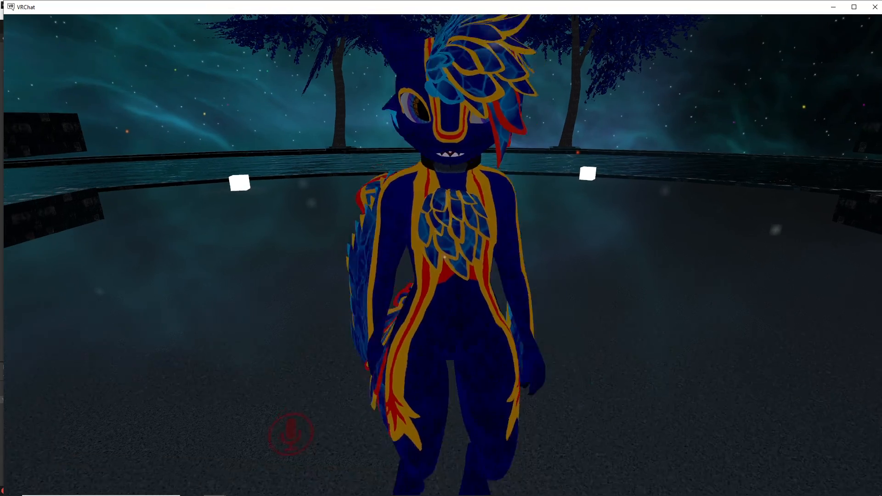
Walk the test avatar back and forth in VRChat to examine how the collar fits and follows the neck.
{"action": "key", "text": "s"}
{"action": "key", "text": "a"}
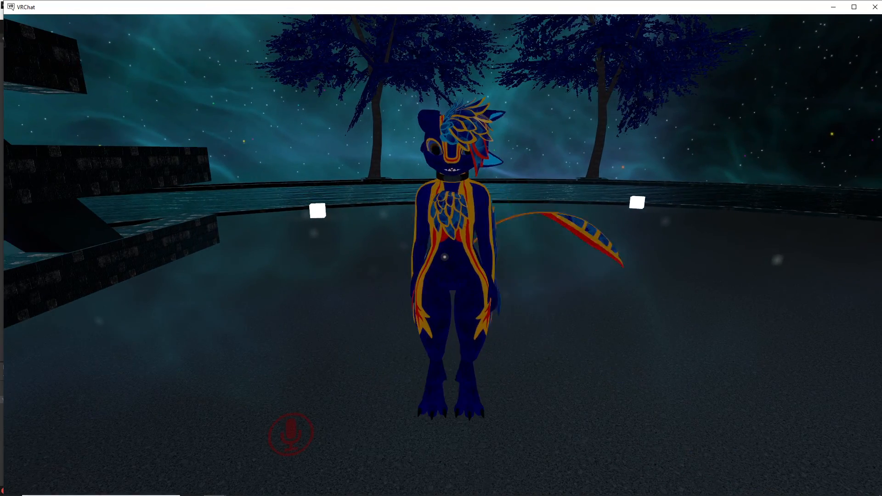
{"action": "key", "text": "s"}
{"action": "key", "text": "w"}
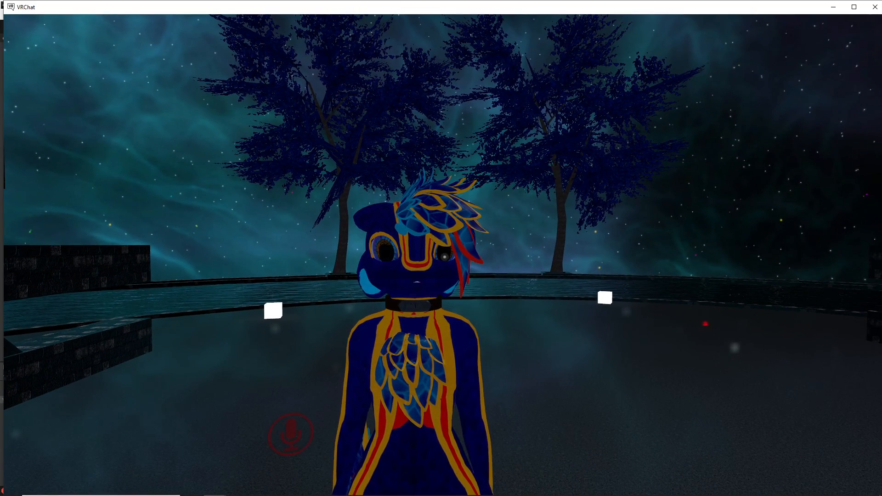
{"action": "key", "text": "w"}
{"action": "key", "text": "s"}
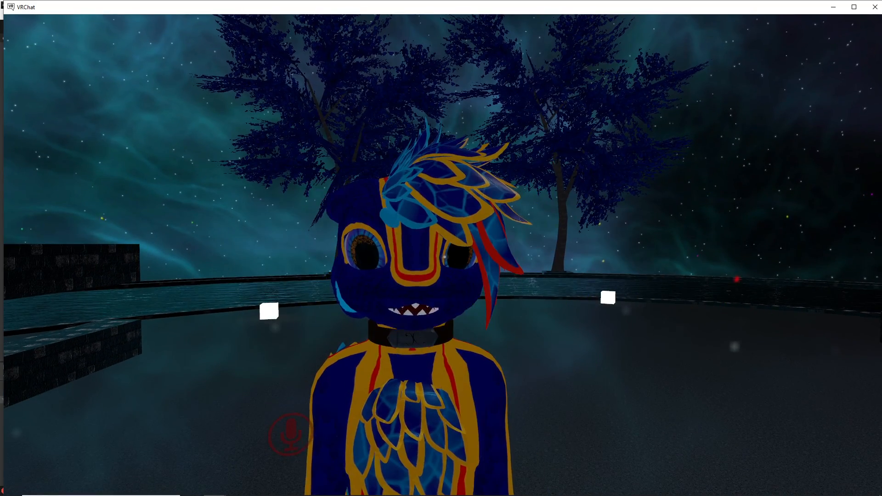
{"action": "key", "text": "w"}
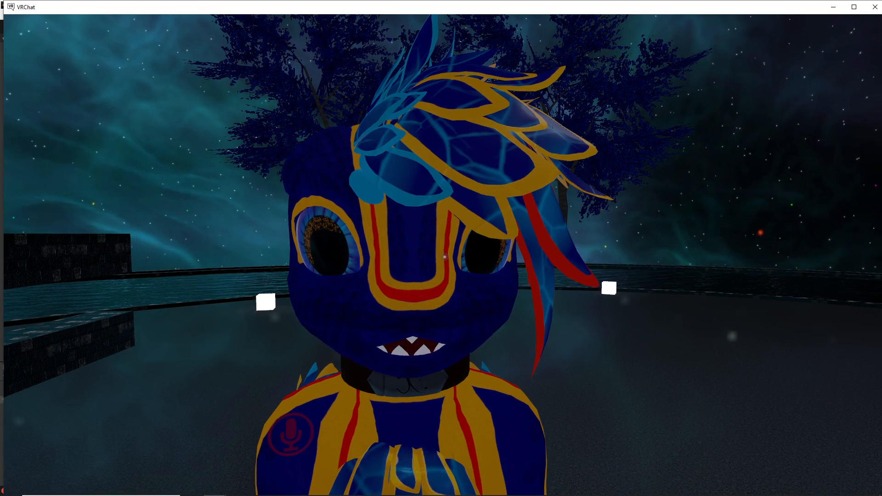